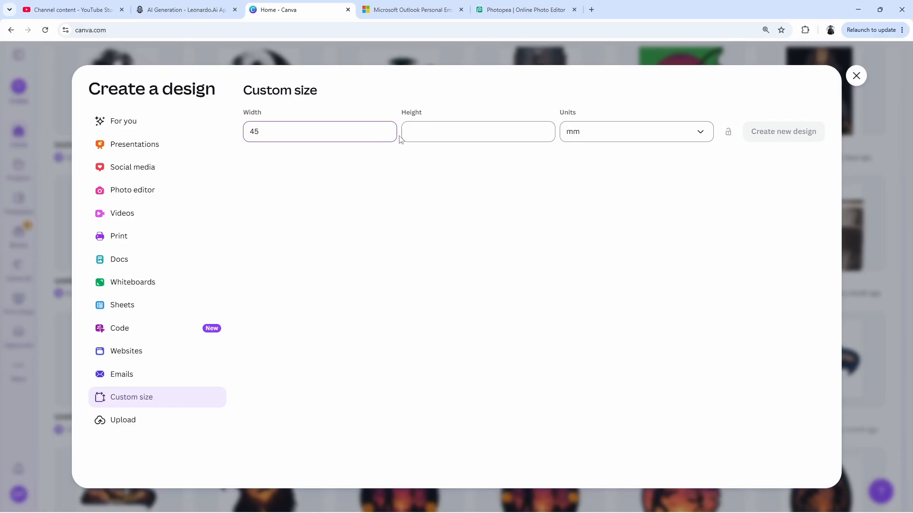
# Set the custom height to 150 mm and create the 45 mm wide blank design
pyautogui.click(422, 135)
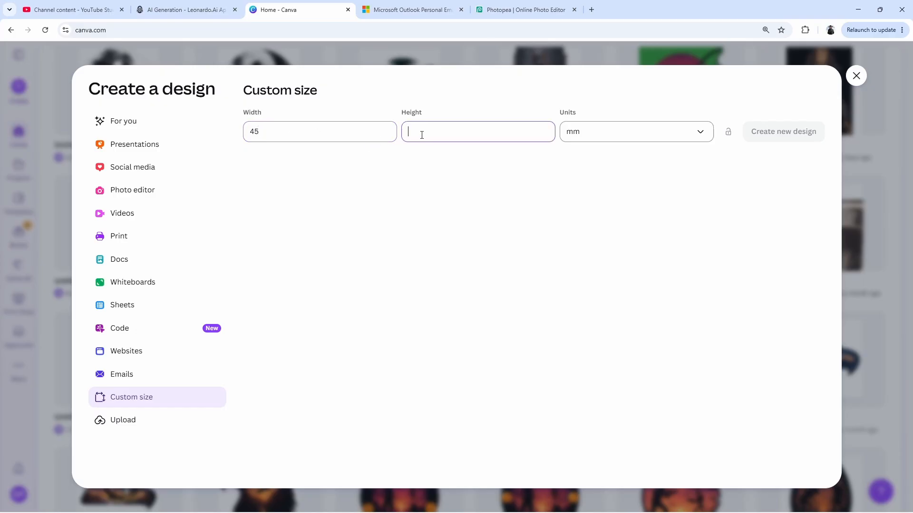
pyautogui.write('150')
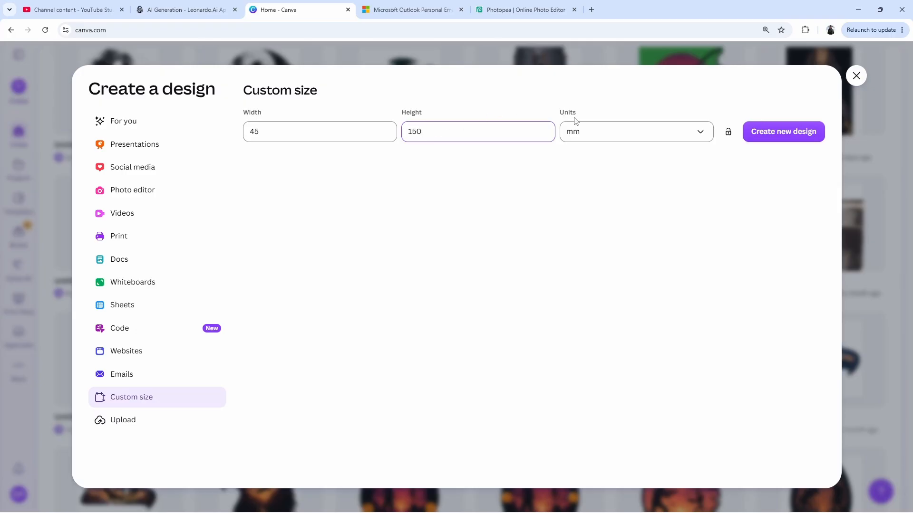
pyautogui.click(751, 131)
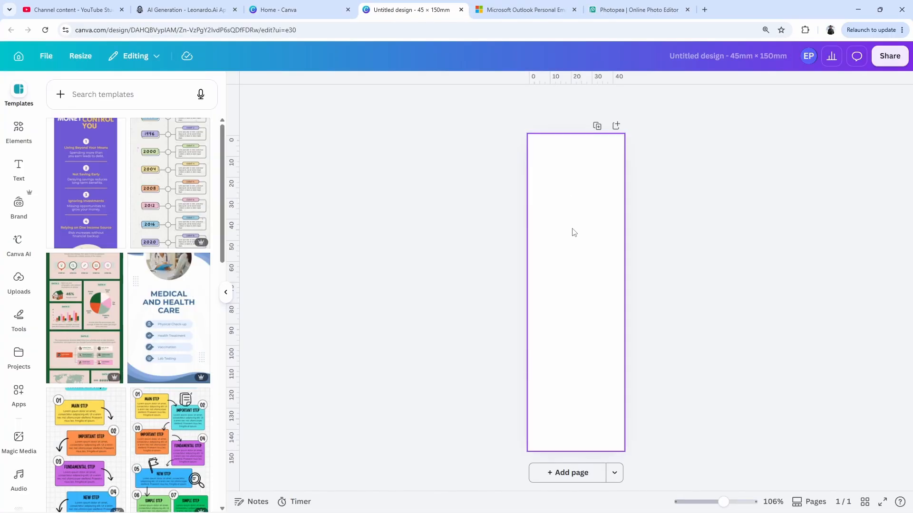
# Set the blank page's background colour to solid black
pyautogui.click(574, 232)
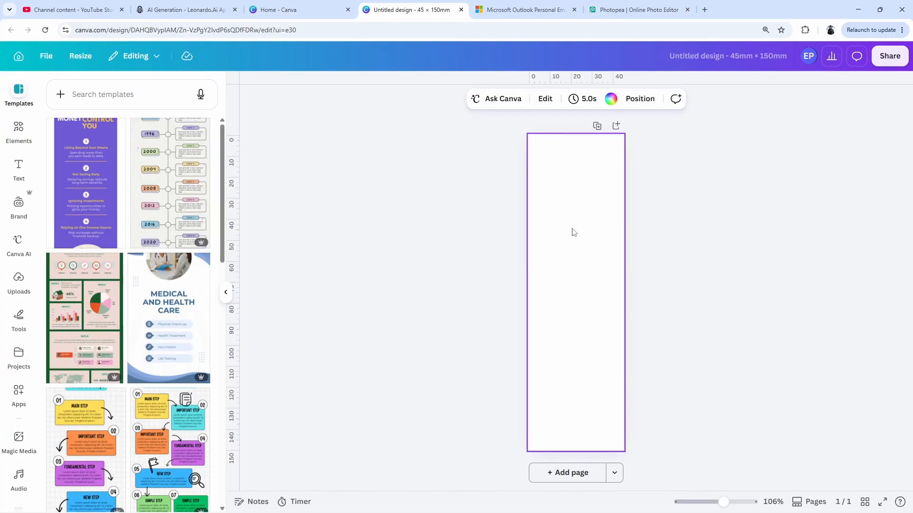
pyautogui.click(610, 100)
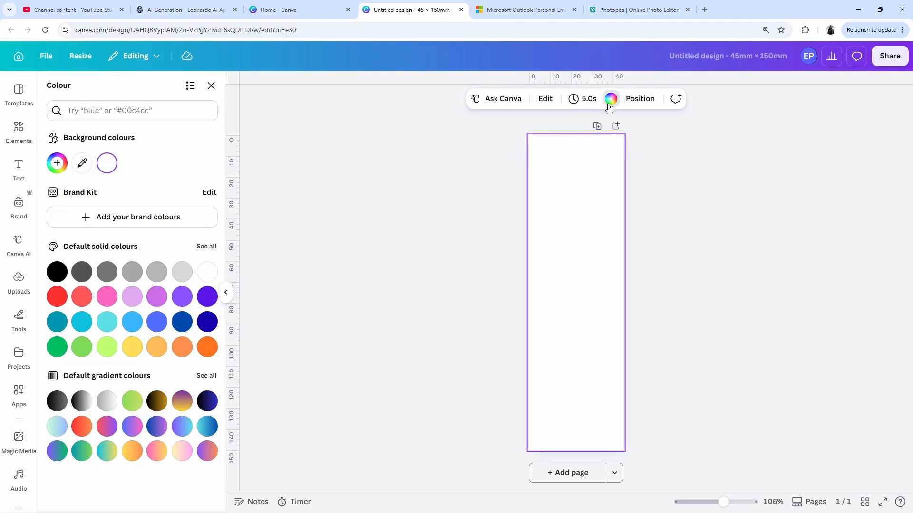
pyautogui.click(57, 272)
pyautogui.click(425, 242)
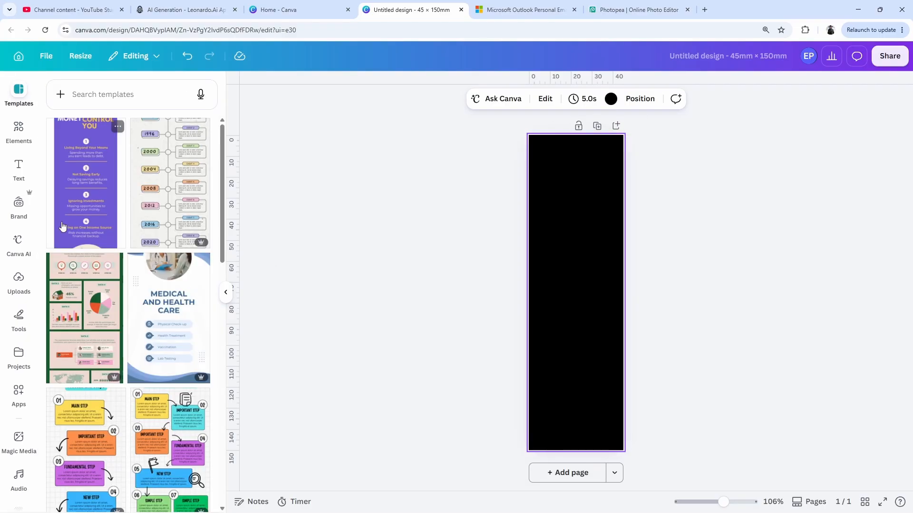
# Add a rounded square shape to the middle of the page and fill it with white
pyautogui.click(16, 321)
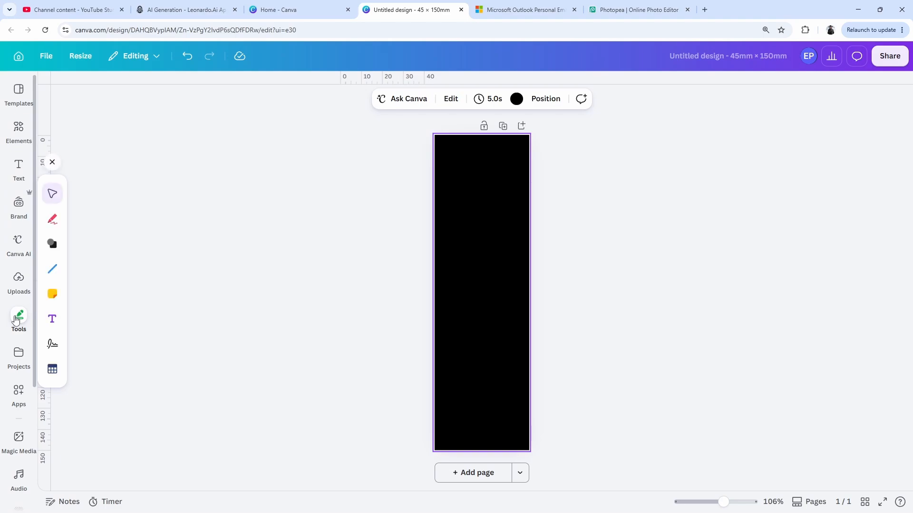
pyautogui.click(52, 245)
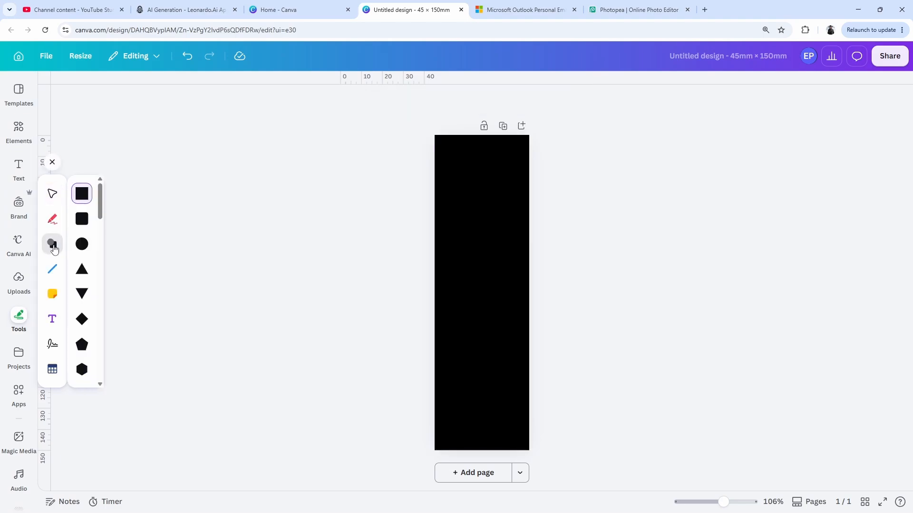
pyautogui.click(82, 218)
pyautogui.click(469, 263)
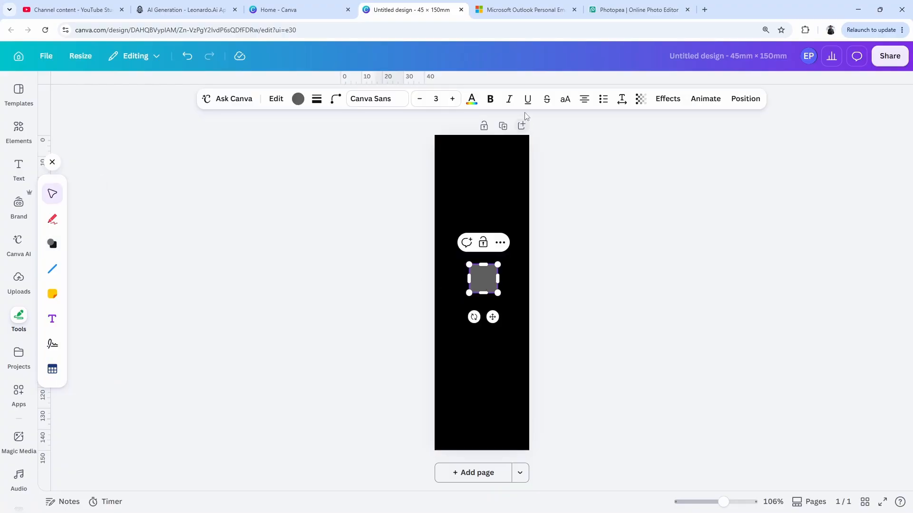
pyautogui.click(299, 98)
pyautogui.click(207, 311)
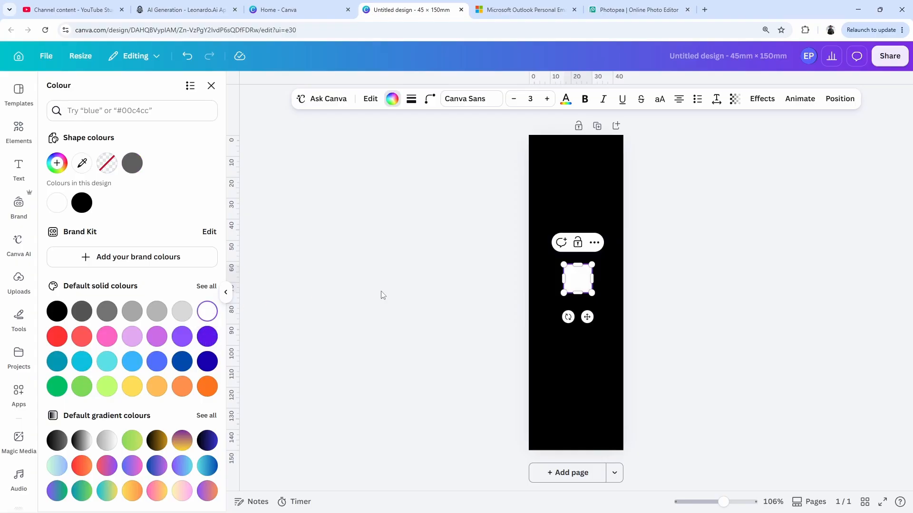
# Stretch the white shape to cover the whole page and increase its corner rounding slightly, leaving small black page corners
pyautogui.moveTo(562, 264); pyautogui.dragTo(528, 135)
pyautogui.moveTo(592, 294); pyautogui.dragTo(624, 453)
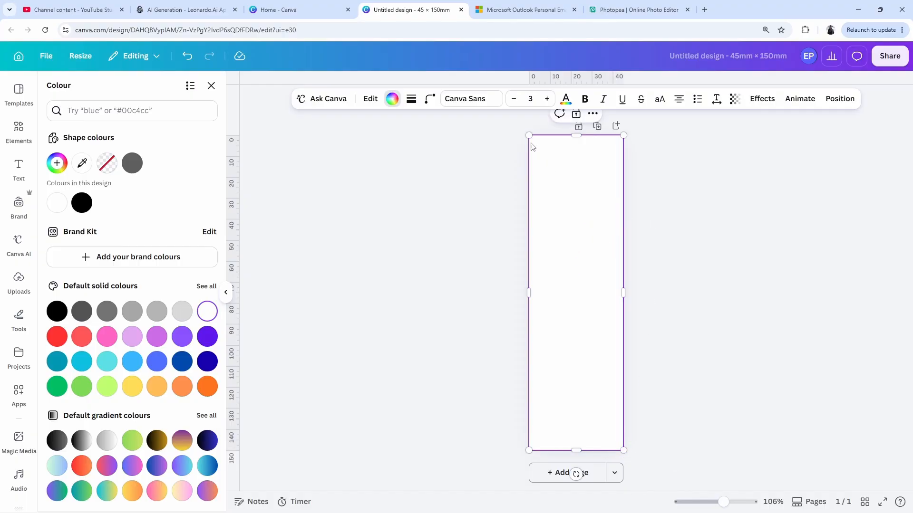
pyautogui.click(431, 104)
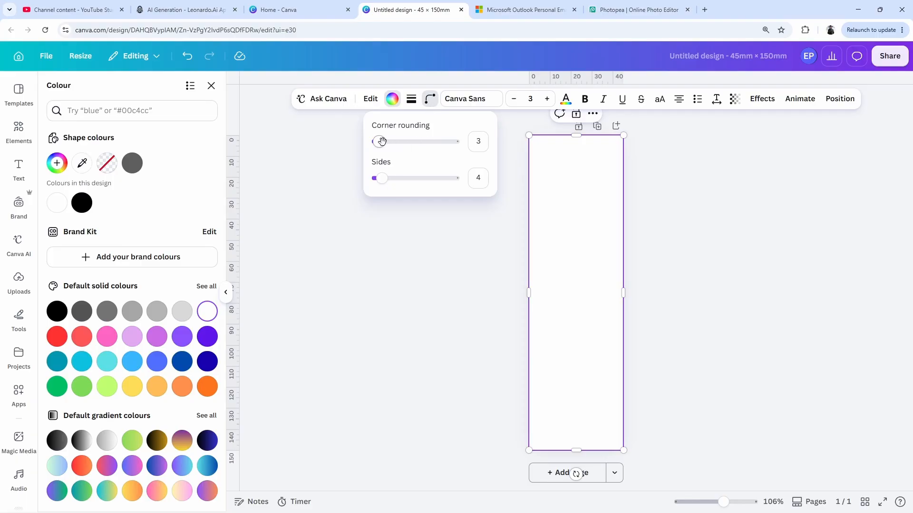
pyautogui.moveTo(382, 142); pyautogui.dragTo(386, 142)
pyautogui.press('Escape')
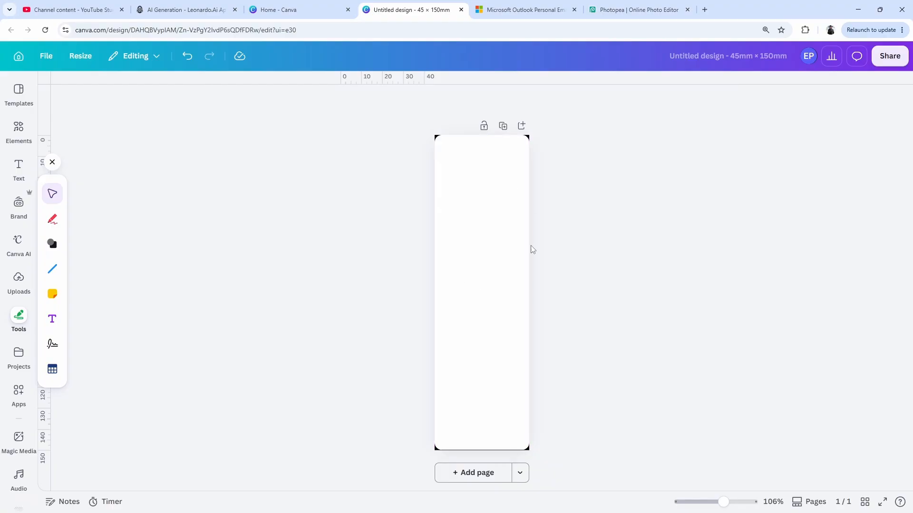
# Download the design as a PNG at size 1 with a transparent background
pyautogui.click(886, 58)
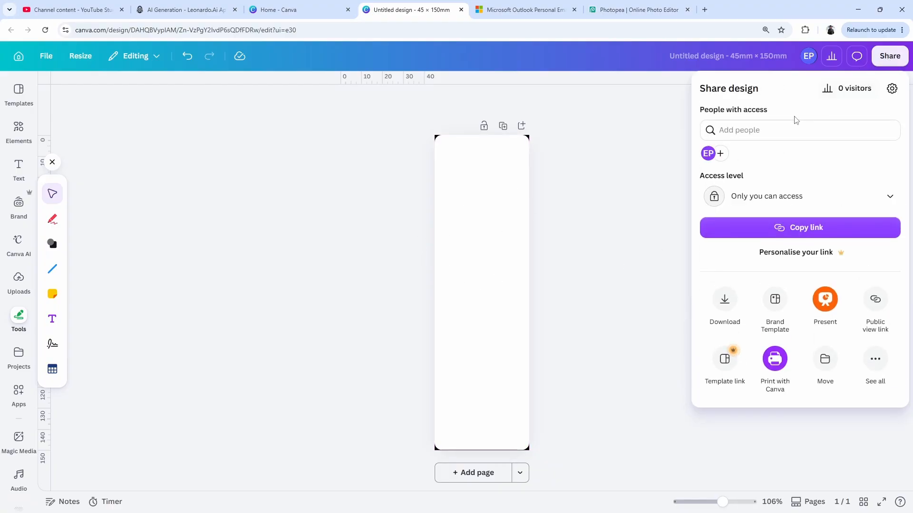
pyautogui.click(725, 300)
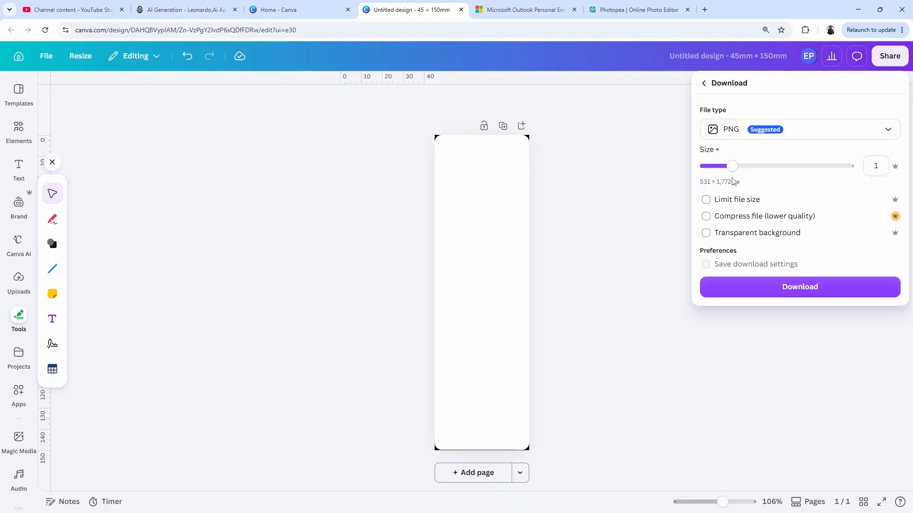
pyautogui.click(706, 233)
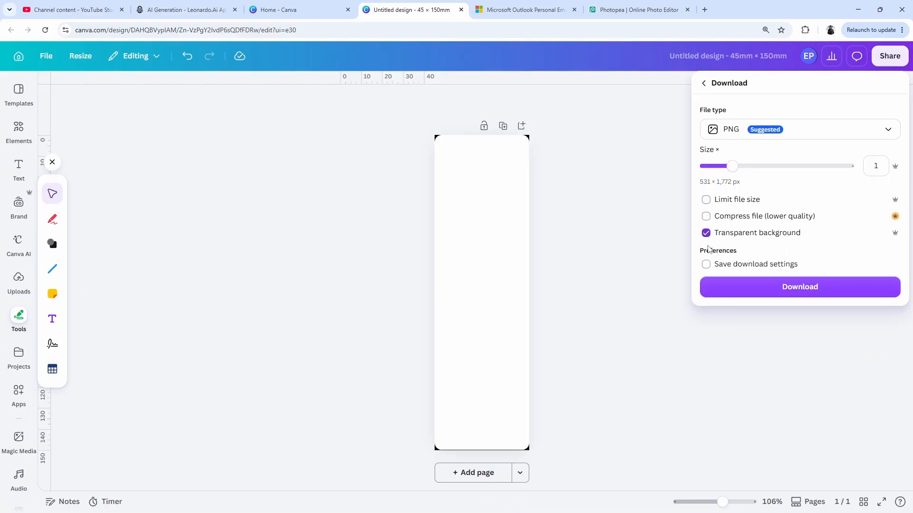
pyautogui.click(740, 287)
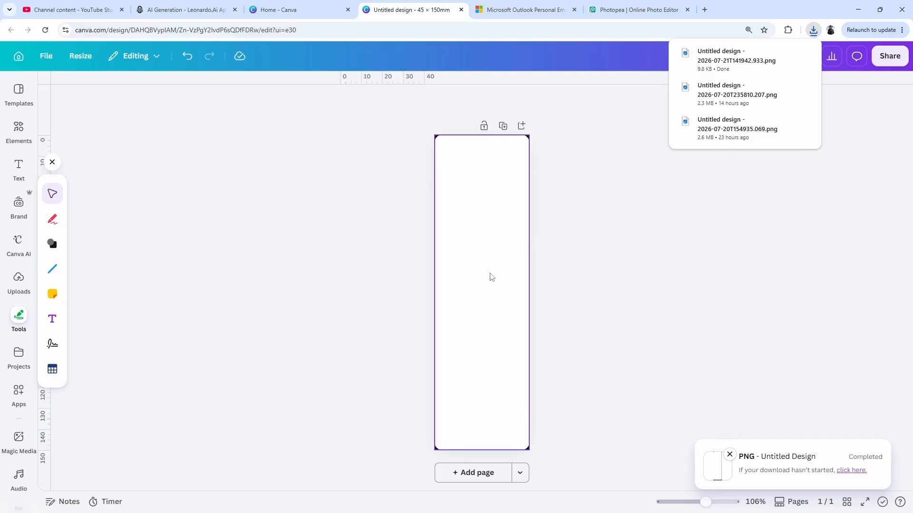
# Switch to Photopea and open the newly downloaded bookmark PNG from the Downloads folder
pyautogui.click(649, 10)
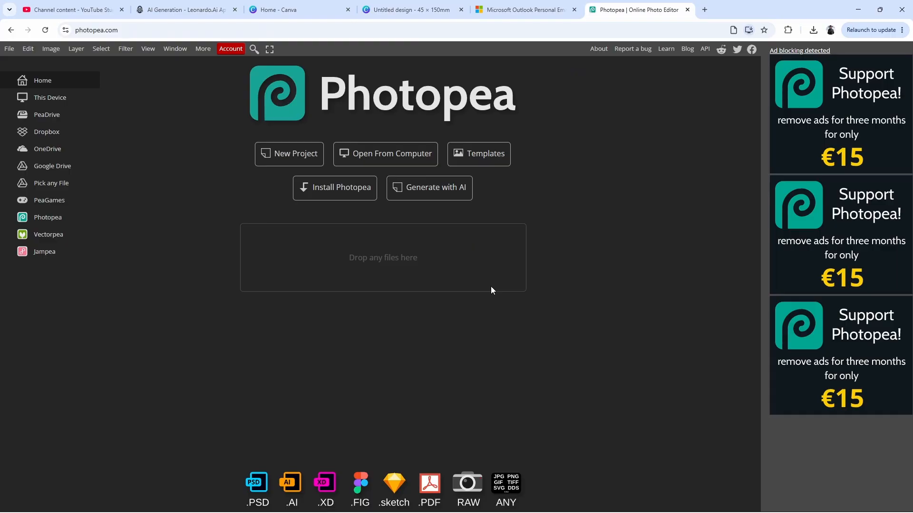
pyautogui.click(520, 508)
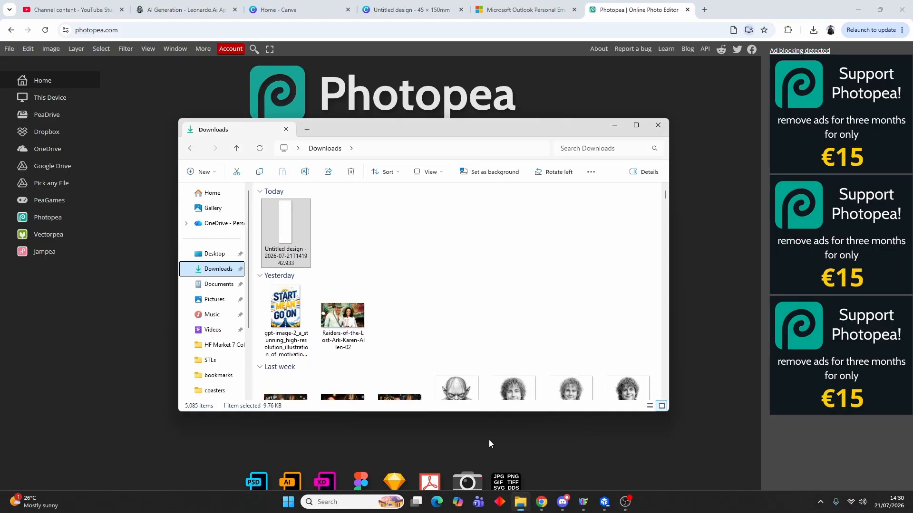
pyautogui.moveTo(263, 216); pyautogui.dragTo(299, 456)
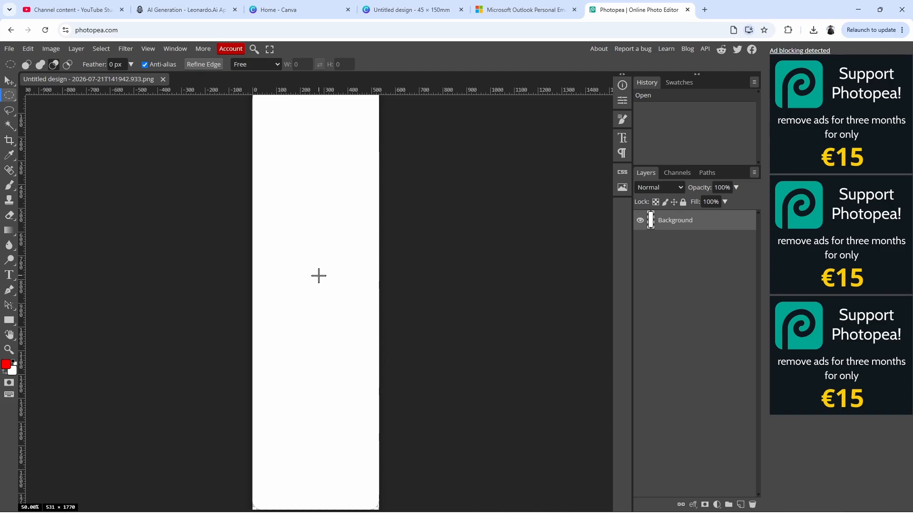
# Cut a small circular hole about 20 px wide near the bookmark's upper right corner using an elliptical selection and clearing it
pyautogui.scroll(5, 319, 275)
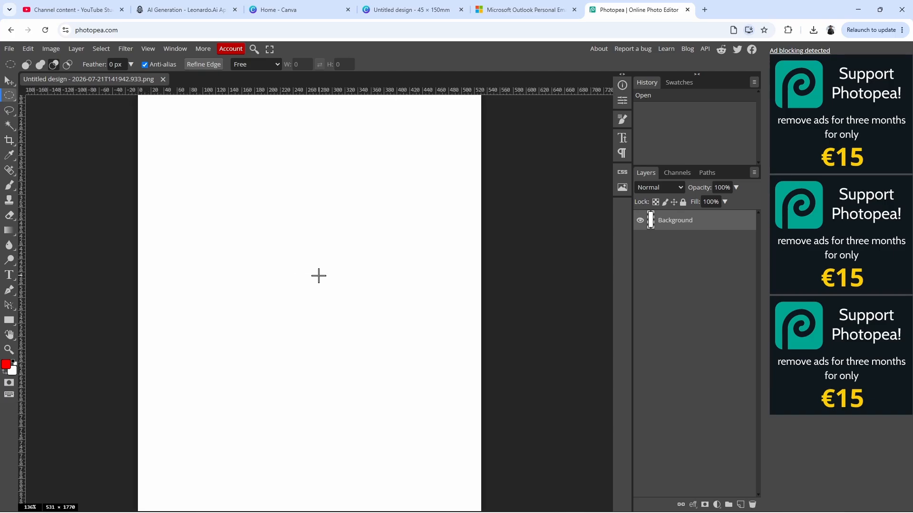
pyautogui.scroll(2, 319, 276)
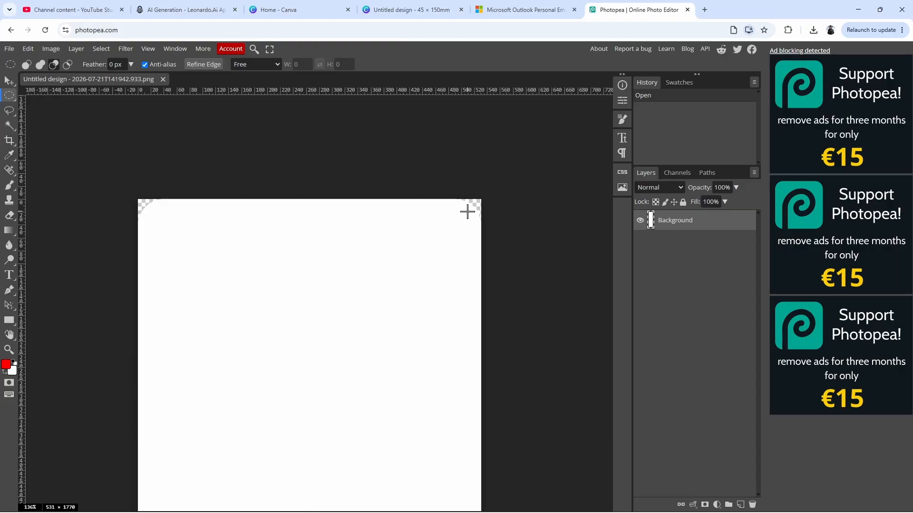
pyautogui.moveTo(467, 212); pyautogui.dragTo(455, 224)
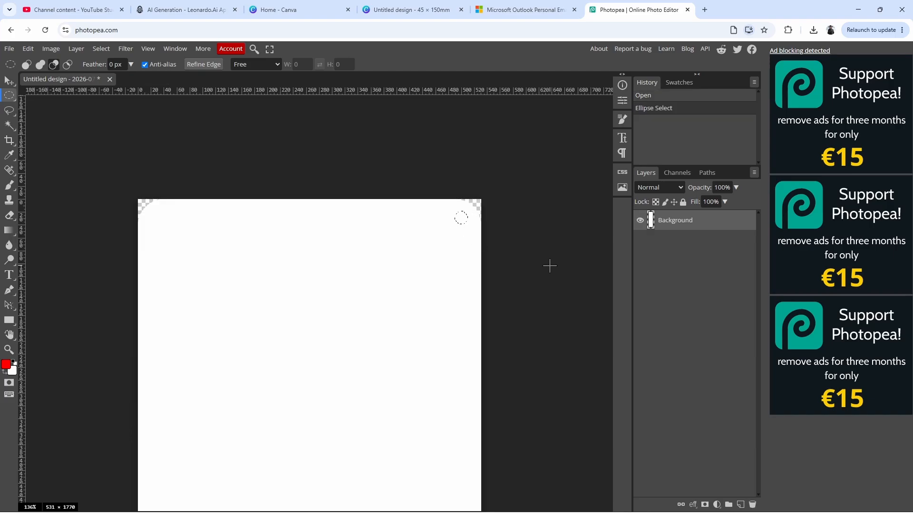
pyautogui.click(462, 247)
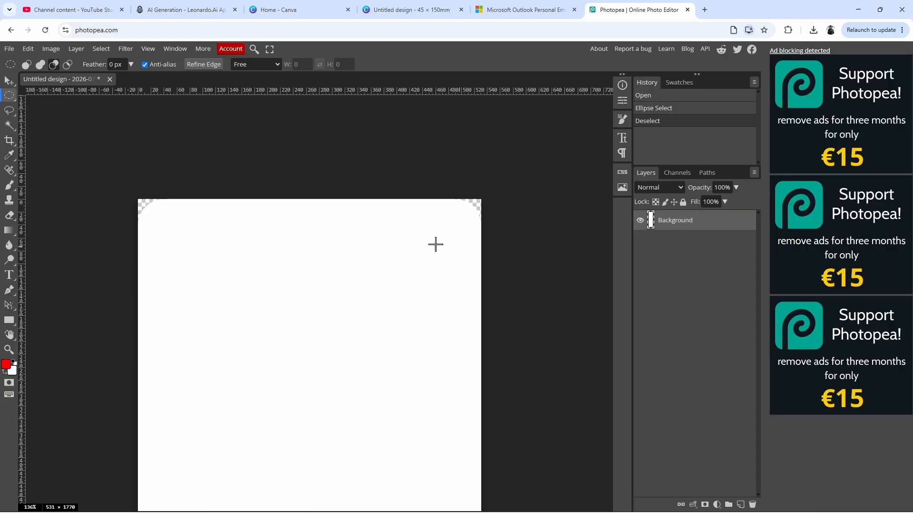
pyautogui.click(646, 109)
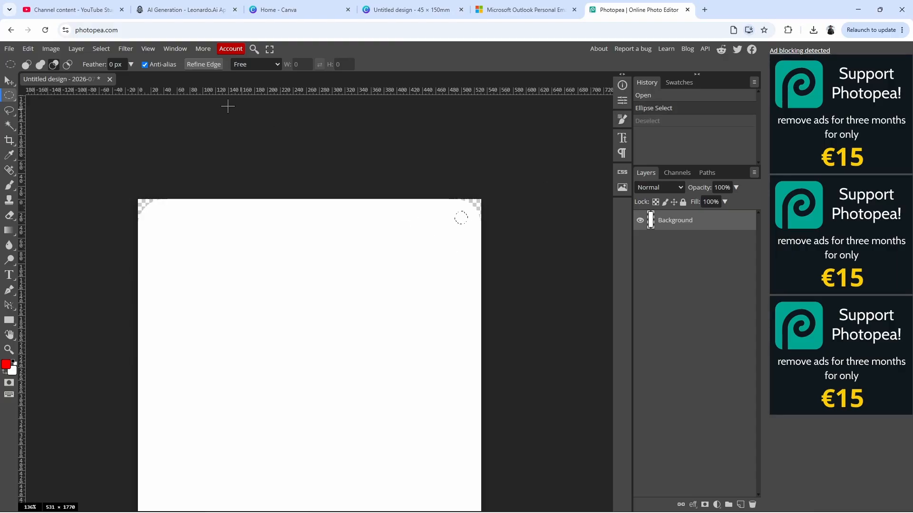
pyautogui.click(9, 80)
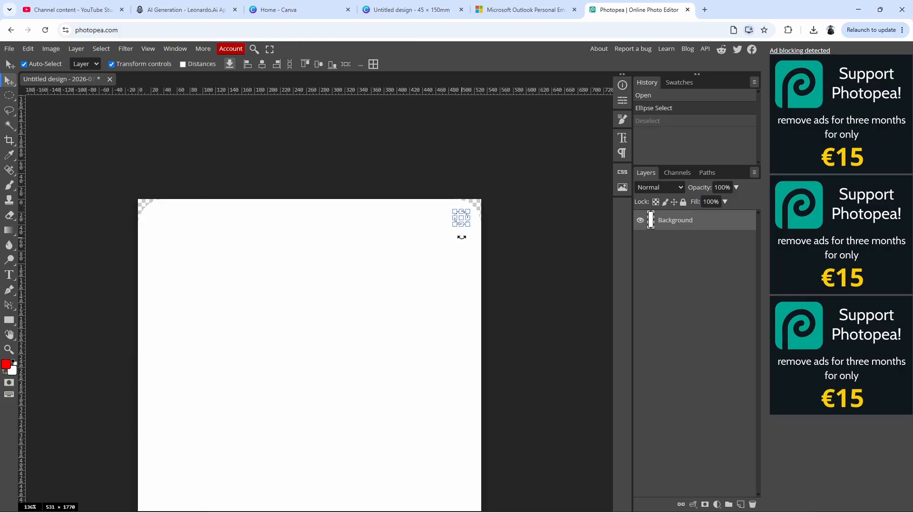
pyautogui.press('Delete')
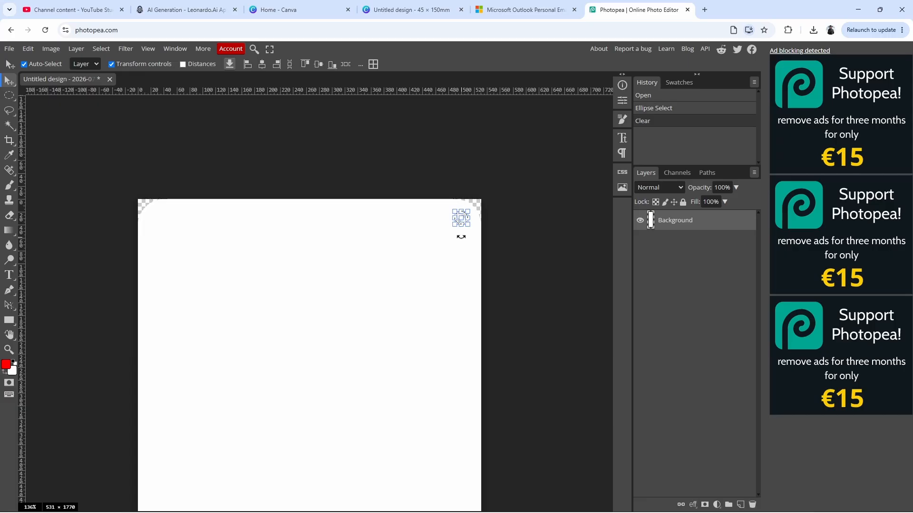
pyautogui.click(520, 238)
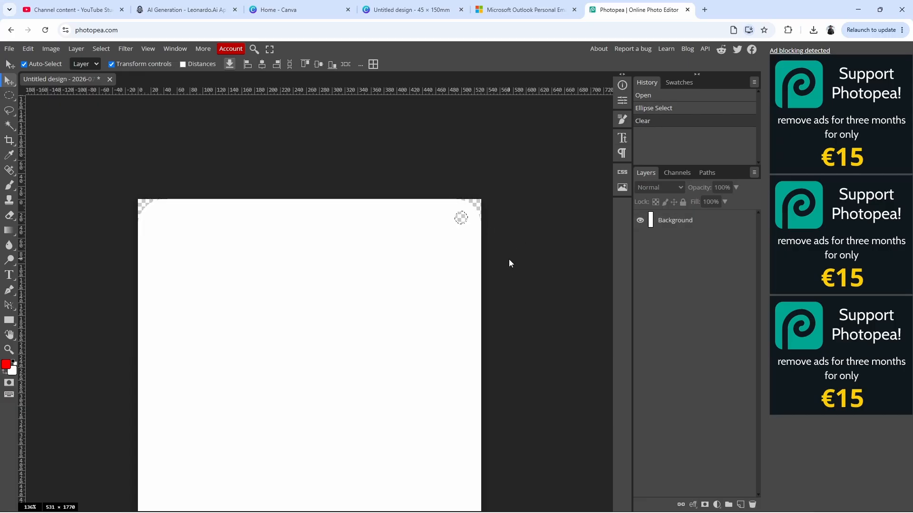
# Export the punched bookmark as a 531 × 1770 px PNG at 100% quality and dismiss the ad-blocker notice
pyautogui.click(9, 49)
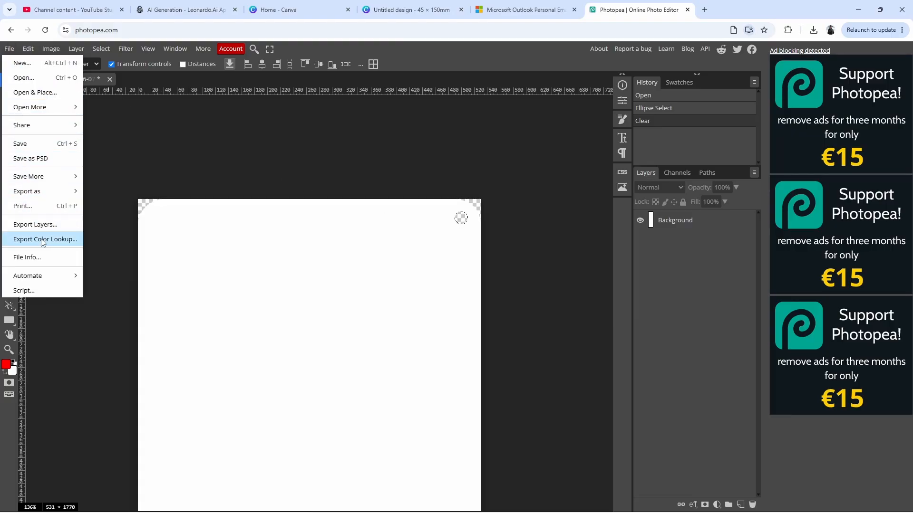
pyautogui.moveTo(38, 191)
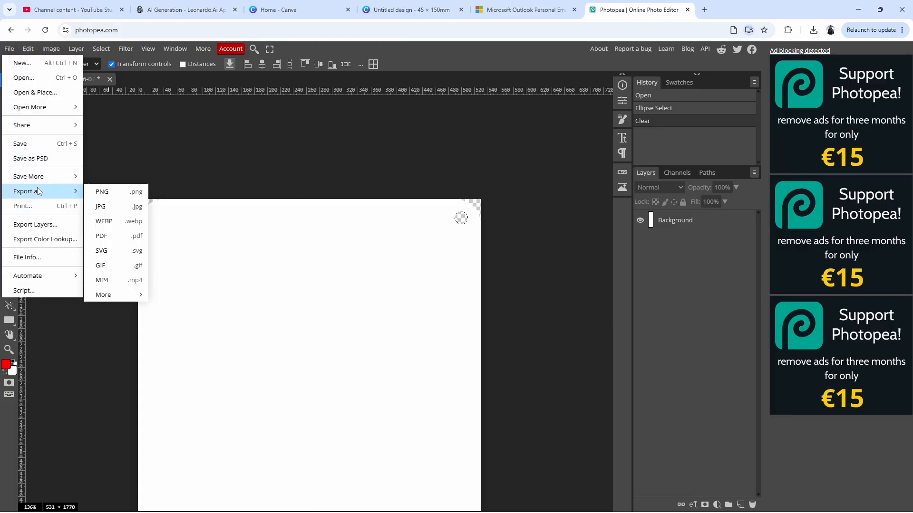
pyautogui.click(107, 191)
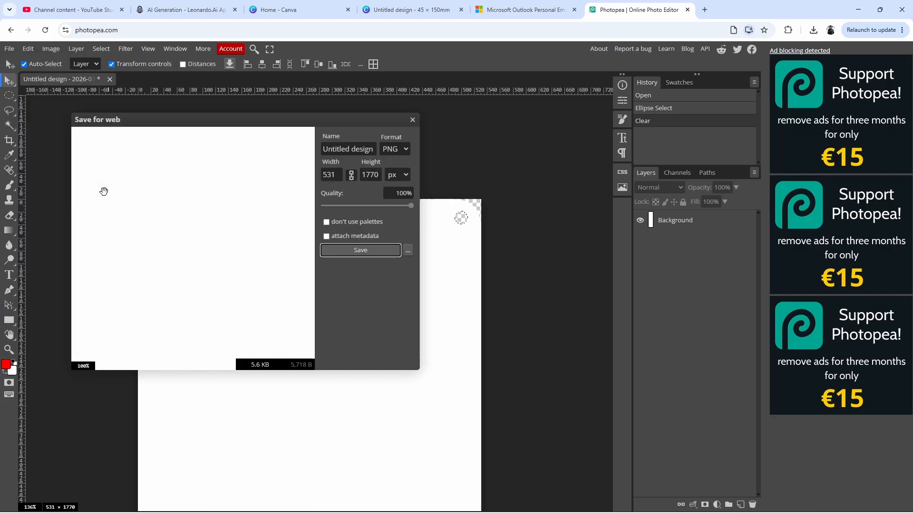
pyautogui.click(364, 255)
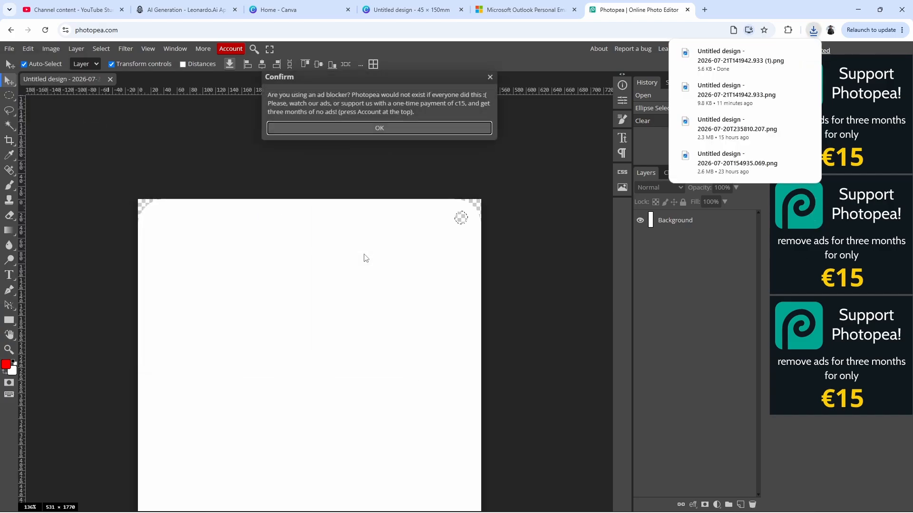
pyautogui.click(489, 77)
# Switch back to the Canva home page, upload the exported bookmark PNG and show it in the Uploads folder
pyautogui.hotkey('ctrl', '2')
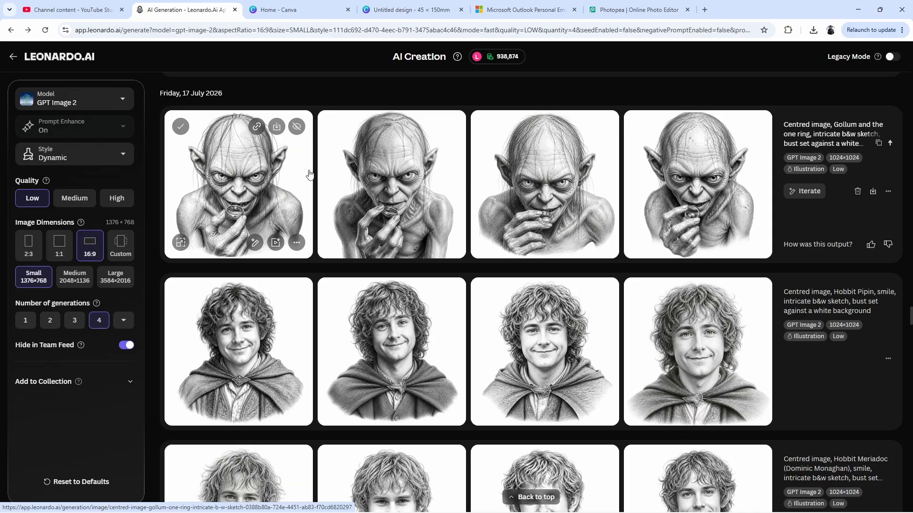
pyautogui.hotkey('ctrl', 'Tab')
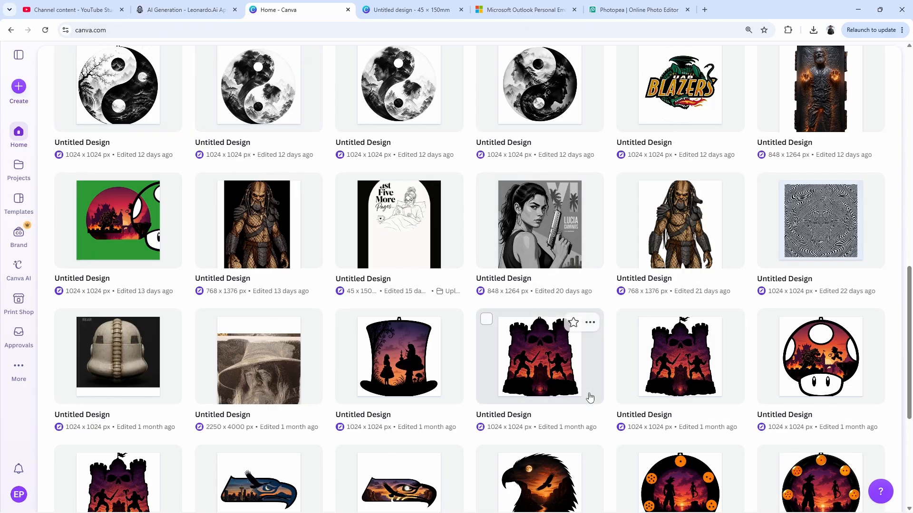
pyautogui.click(528, 487)
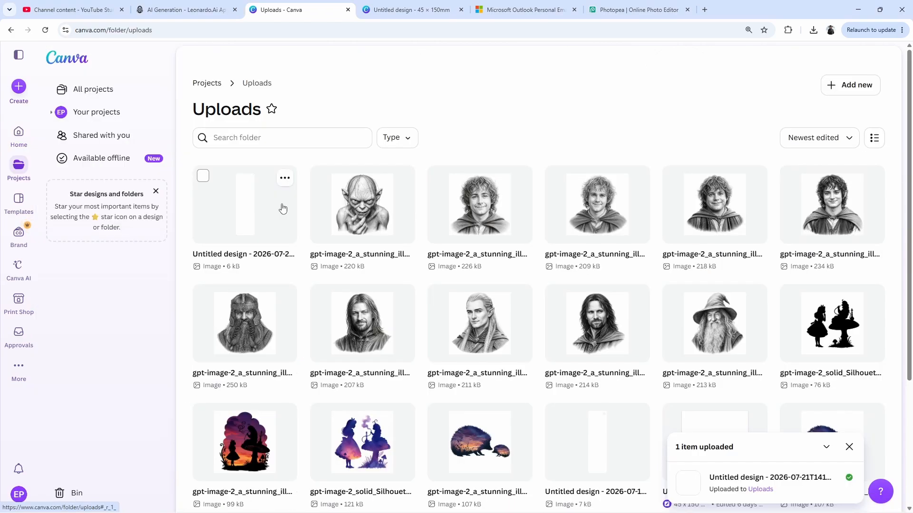
# Open the uploaded blank bookmark PNG in the editor as a new design and add the Gollum drawing from File Explorer
pyautogui.click(282, 208)
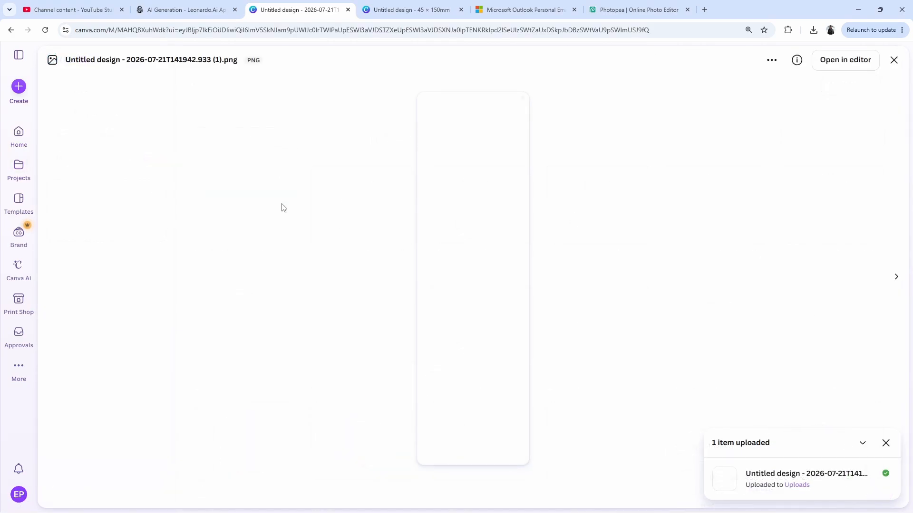
pyautogui.click(850, 62)
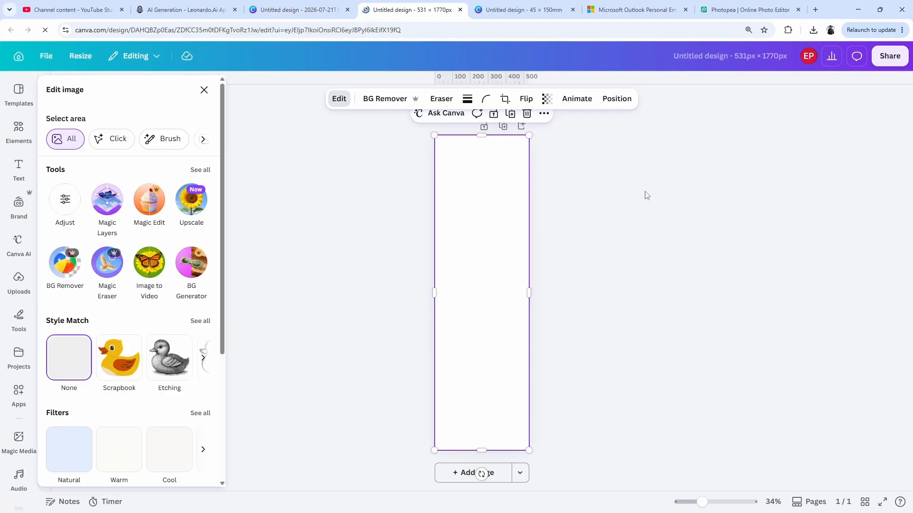
pyautogui.moveTo(648, 512)
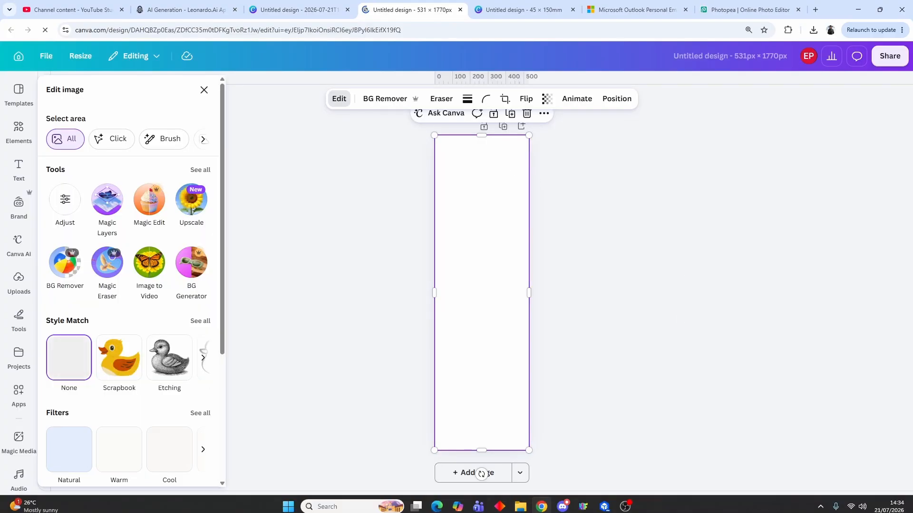
pyautogui.click(520, 502)
pyautogui.moveTo(462, 400); pyautogui.dragTo(489, 441)
# Remove the Gollum drawing's background, then enlarge it to the full bookmark width and align it with the bookmark's upper edge
pyautogui.click(390, 103)
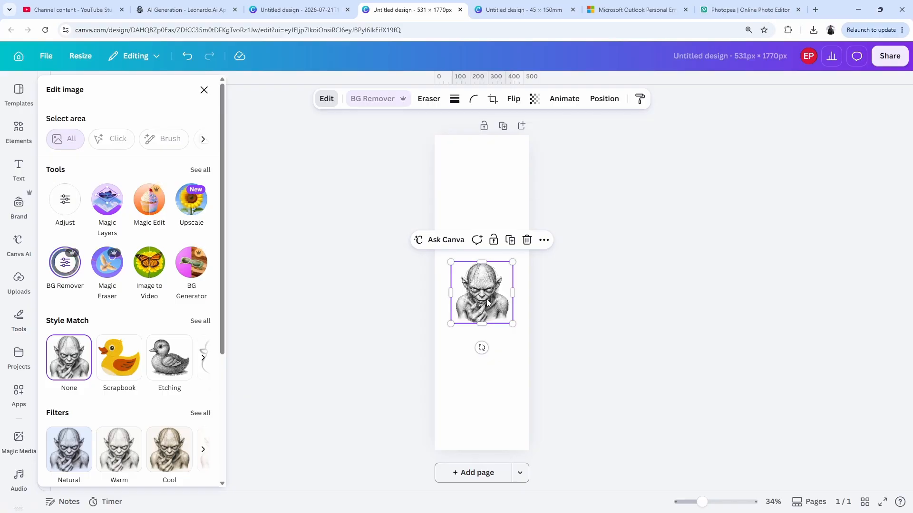
pyautogui.moveTo(450, 262); pyautogui.dragTo(429, 240)
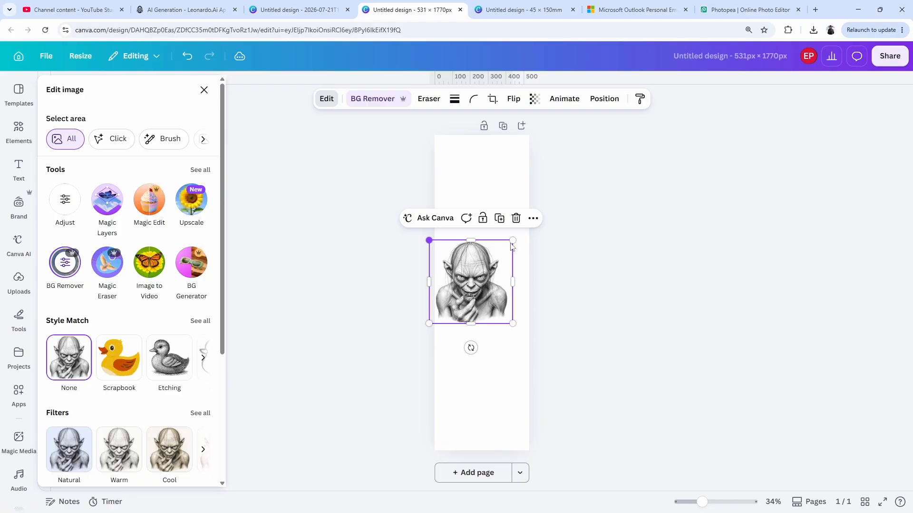
pyautogui.moveTo(480, 268); pyautogui.dragTo(483, 262)
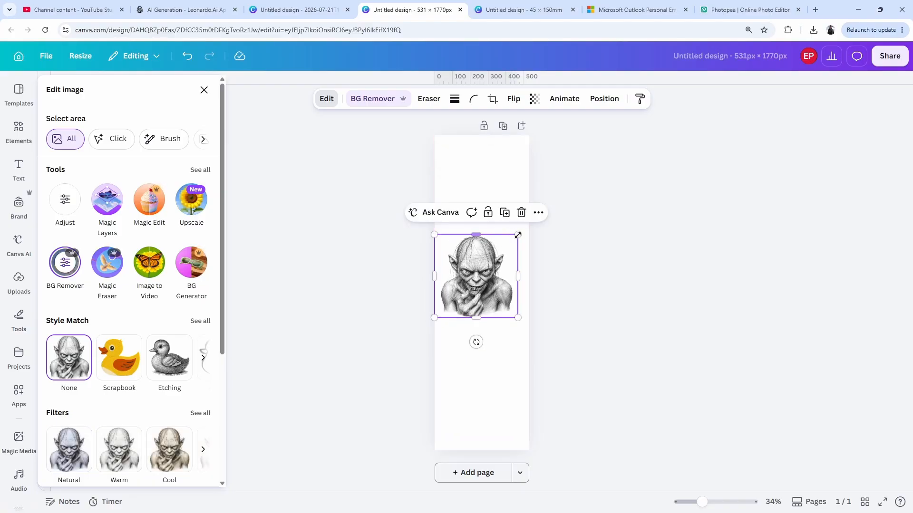
pyautogui.moveTo(518, 234); pyautogui.dragTo(528, 225)
pyautogui.moveTo(490, 268); pyautogui.dragTo(484, 177)
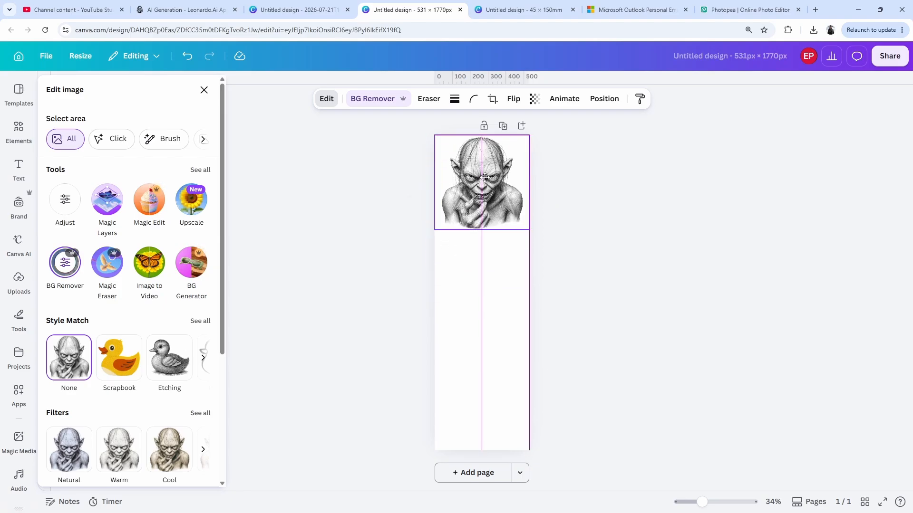
pyautogui.moveTo(485, 177); pyautogui.dragTo(485, 184)
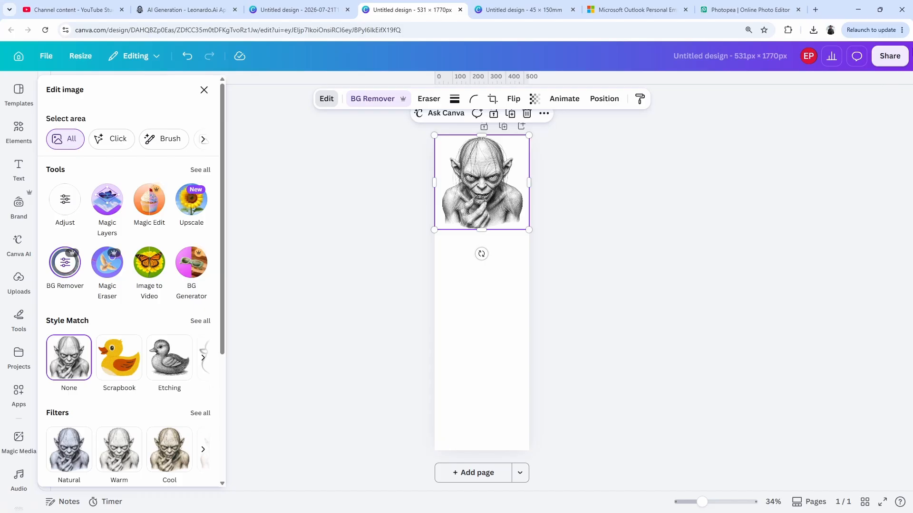
# Download the bookmark design as a PNG at size 3.125 (1,659 × 5,531 px) with a transparent background
pyautogui.click(886, 58)
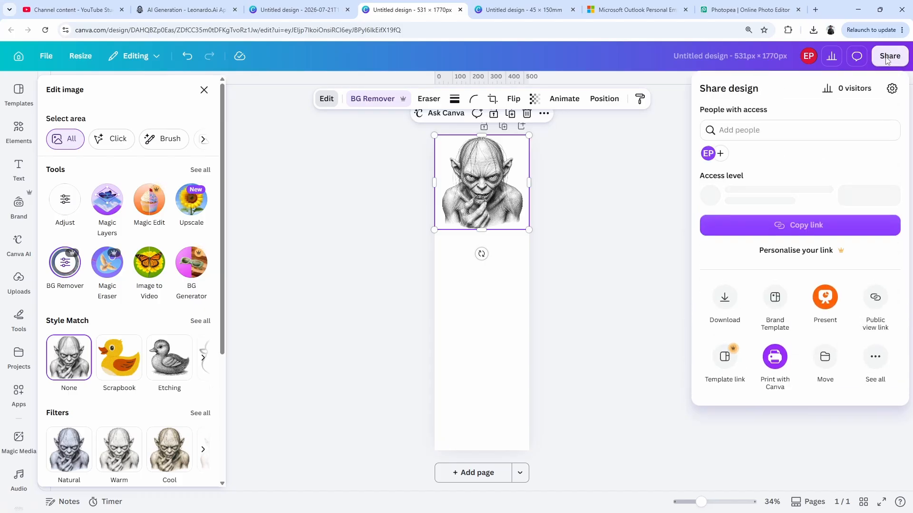
pyautogui.click(721, 300)
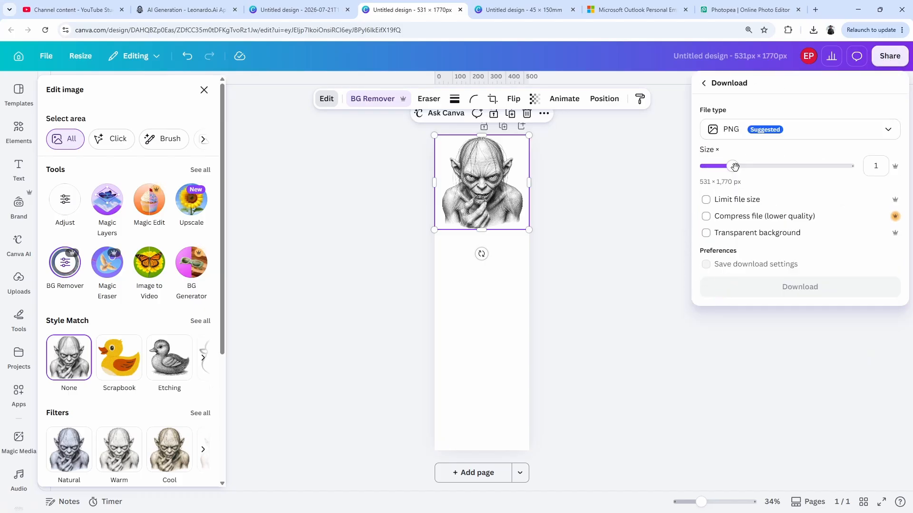
pyautogui.moveTo(734, 166); pyautogui.dragTo(893, 166)
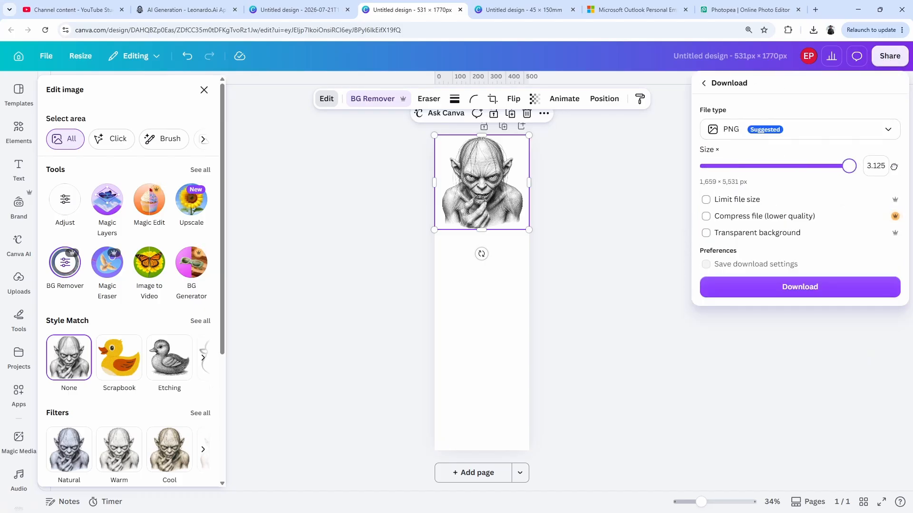
pyautogui.click(706, 233)
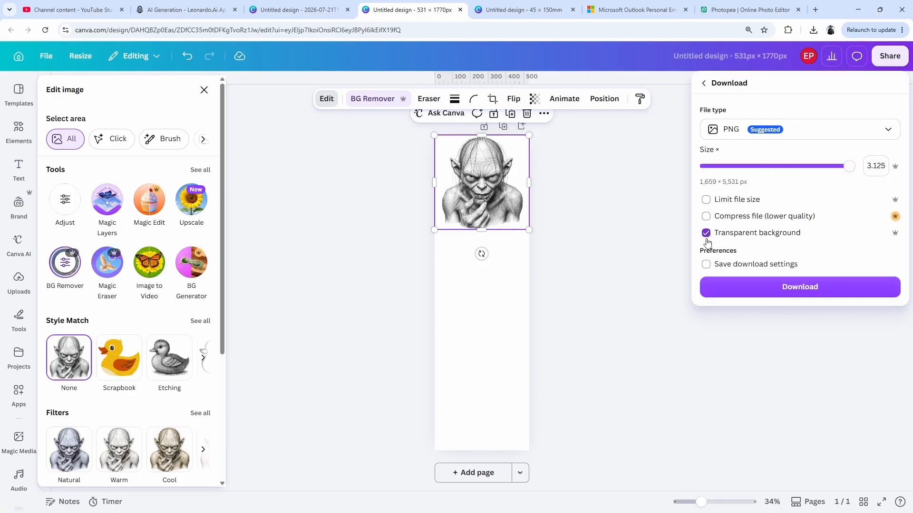
pyautogui.click(748, 289)
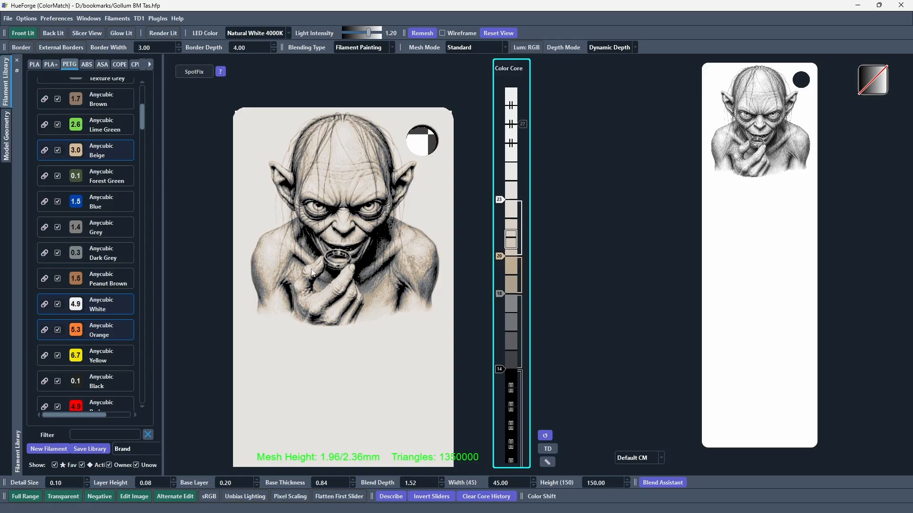
# Try a detail size of 0.20 on the Gollum bookmark mesh and inspect the portrait up close
pyautogui.click(87, 479)
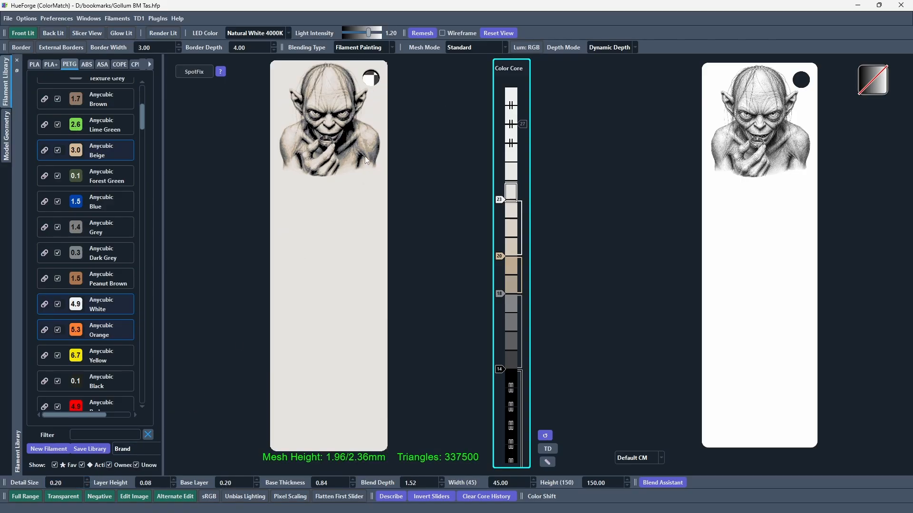
pyautogui.moveTo(370, 176); pyautogui.dragTo(350, 236)
pyautogui.scroll(8, 350, 236)
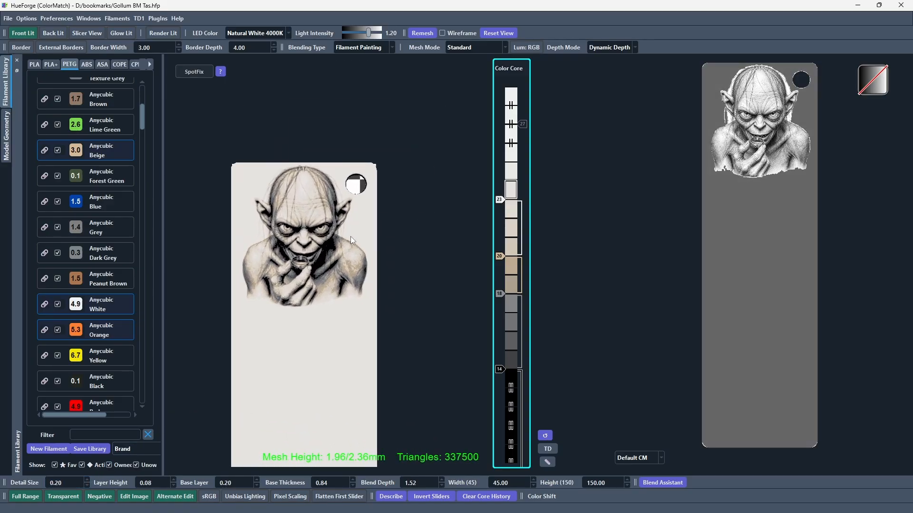
pyautogui.scroll(-6, 342, 246)
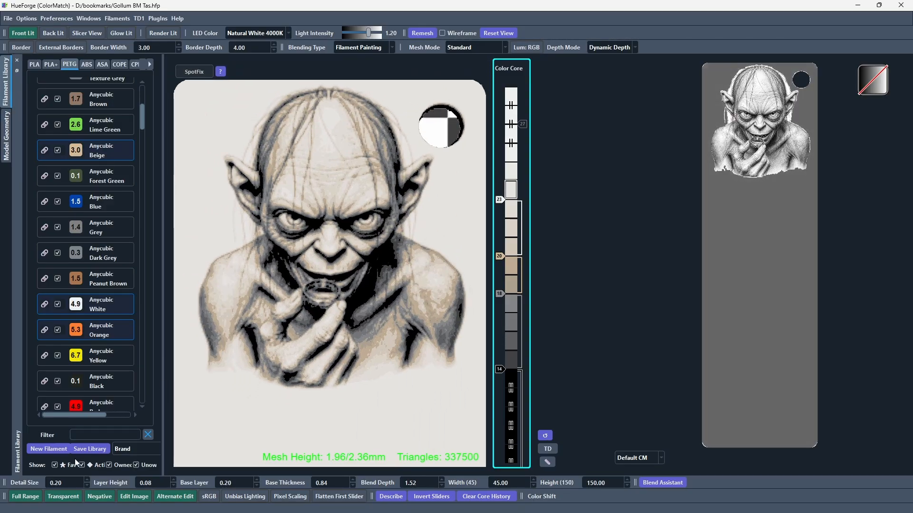
# Set the detail size to 0.10, regenerate the mesh and examine the Gollum portrait for comparison
pyautogui.click(86, 485)
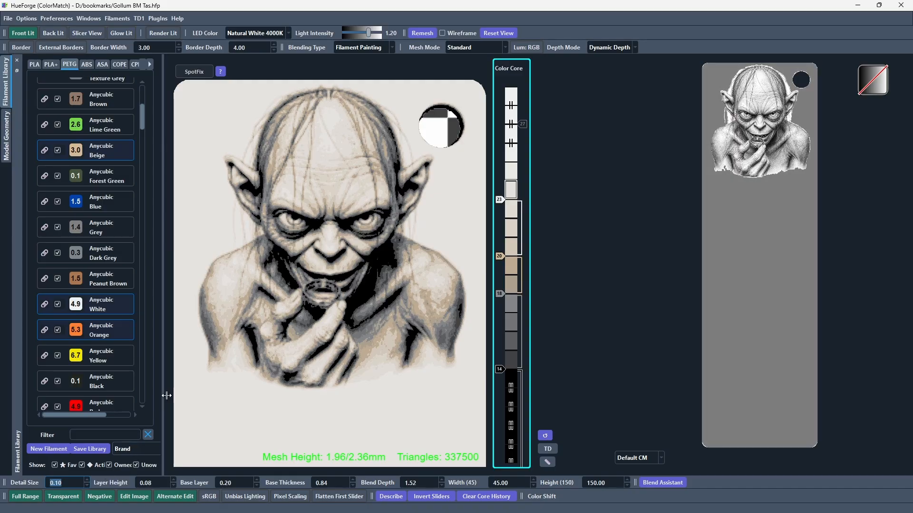
pyautogui.scroll(5, 329, 243)
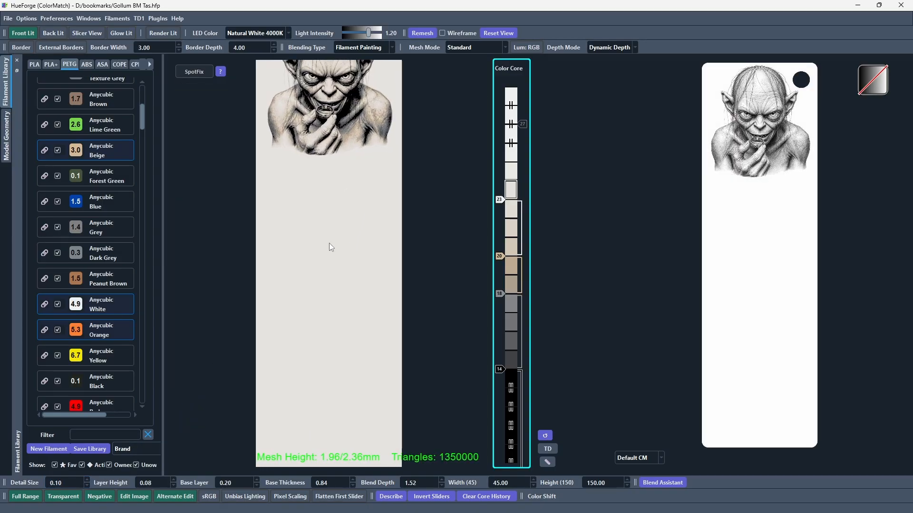
pyautogui.moveTo(330, 240); pyautogui.dragTo(349, 253)
pyautogui.scroll(3, 349, 253)
pyautogui.moveTo(356, 258); pyautogui.dragTo(346, 252, button='right')
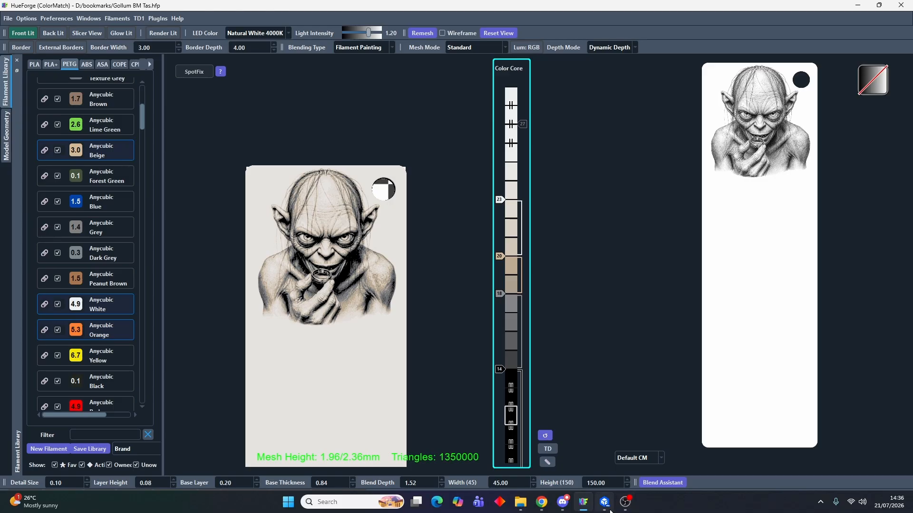
# Switch to Anycubic Slicer Next and start a new project, discarding the unsaved changes to the current plate of bookmarks
pyautogui.click(603, 503)
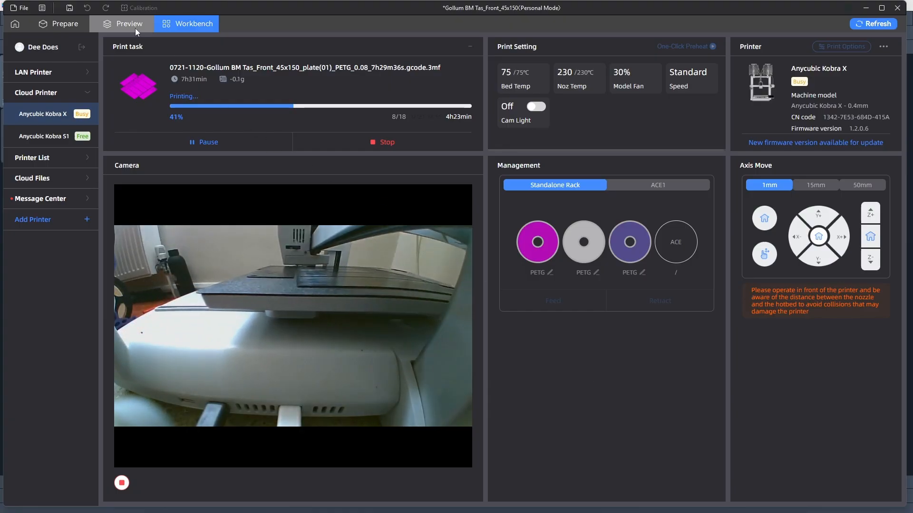
pyautogui.click(77, 30)
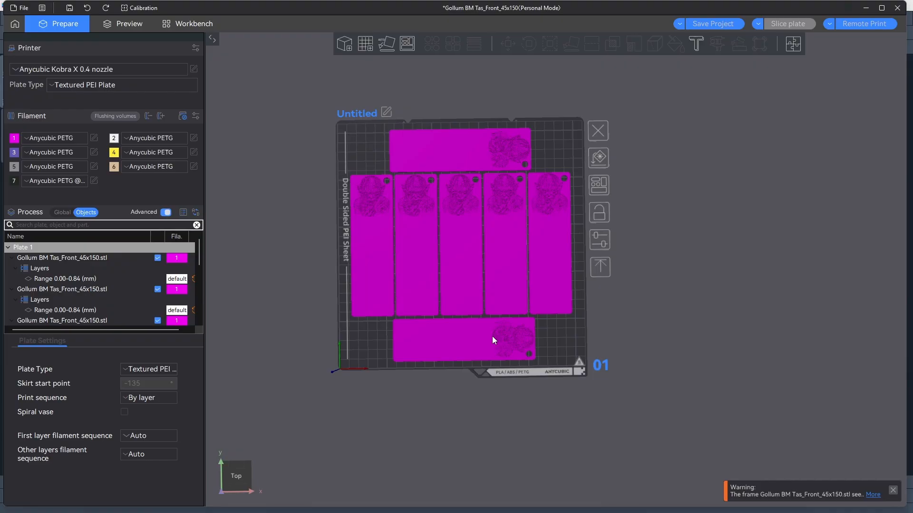
pyautogui.click(21, 8)
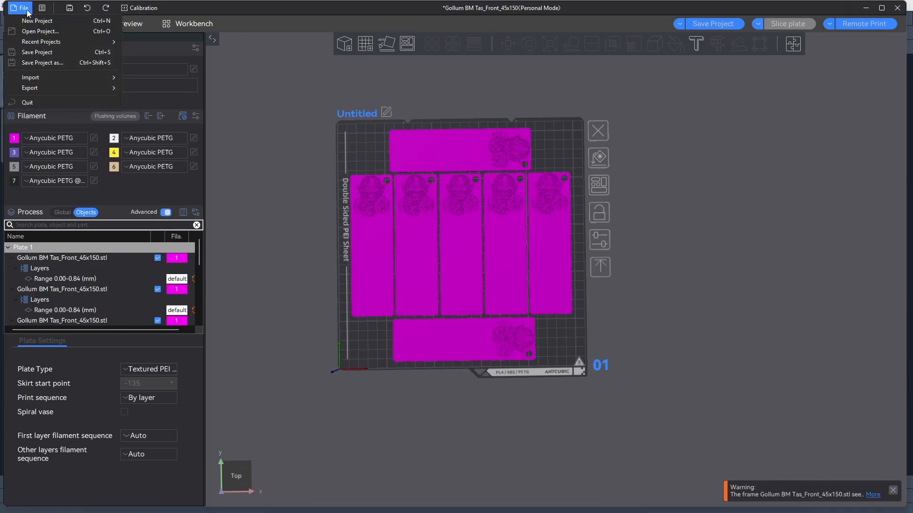
pyautogui.click(30, 20)
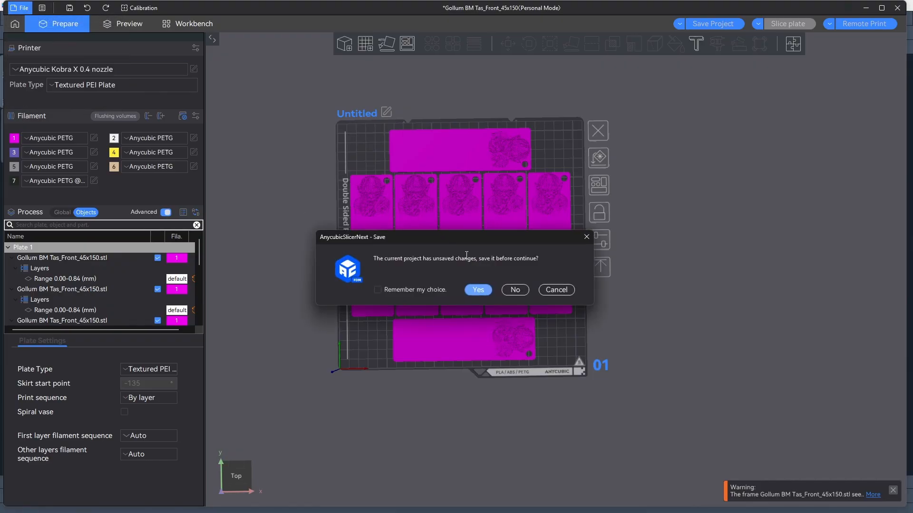
pyautogui.click(520, 291)
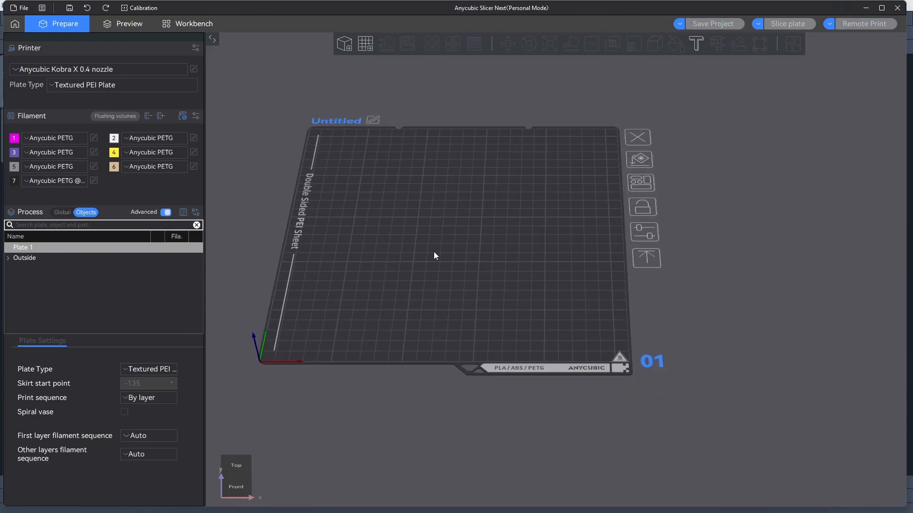
# Import the Gollum BM Tas_Front_45x150 model from the bookmarks folder onto the plate and slice it
pyautogui.click(21, 8)
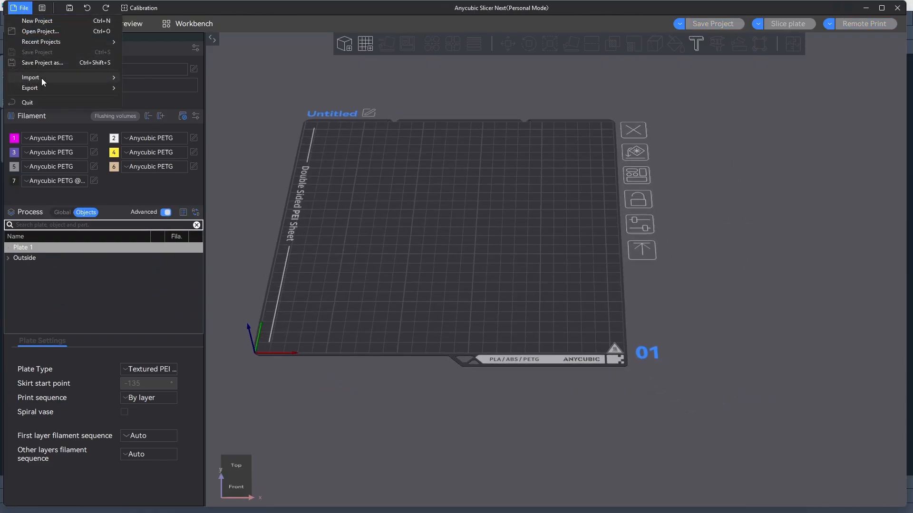
pyautogui.moveTo(41, 78)
pyautogui.click(170, 76)
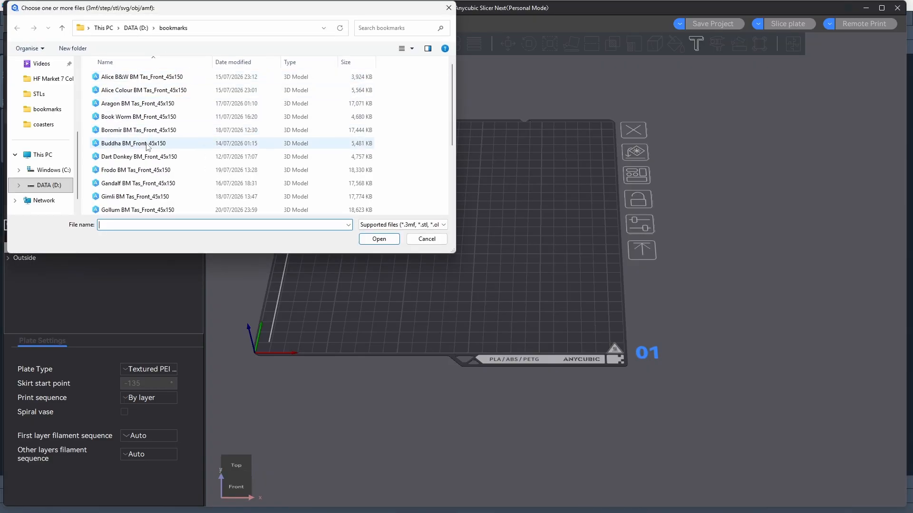
pyautogui.click(136, 212)
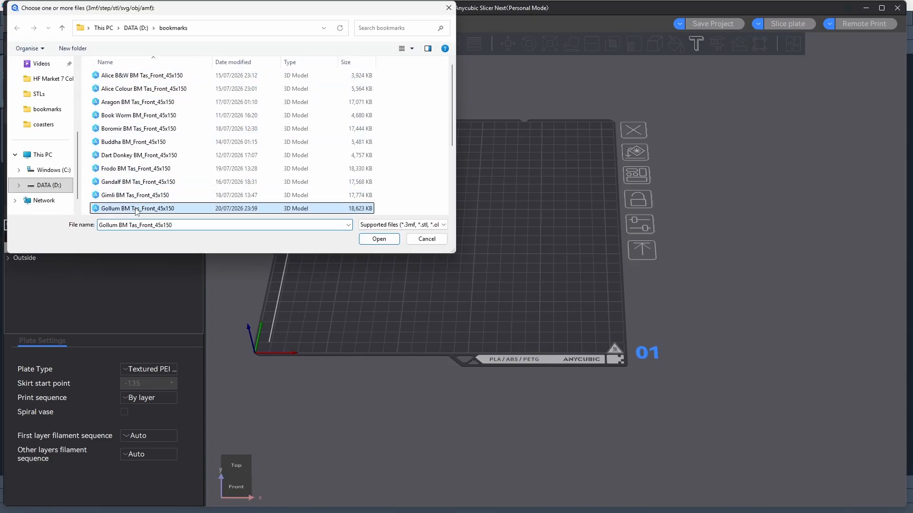
pyautogui.click(378, 238)
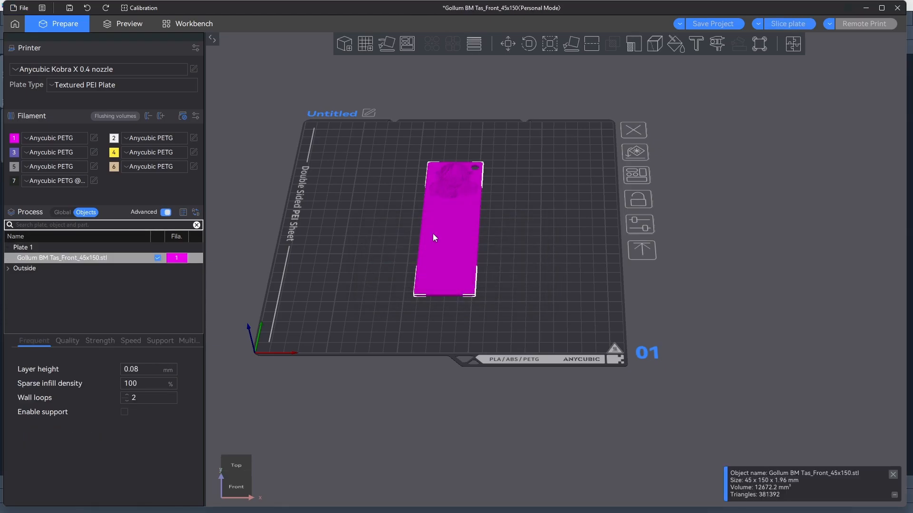
pyautogui.click(783, 21)
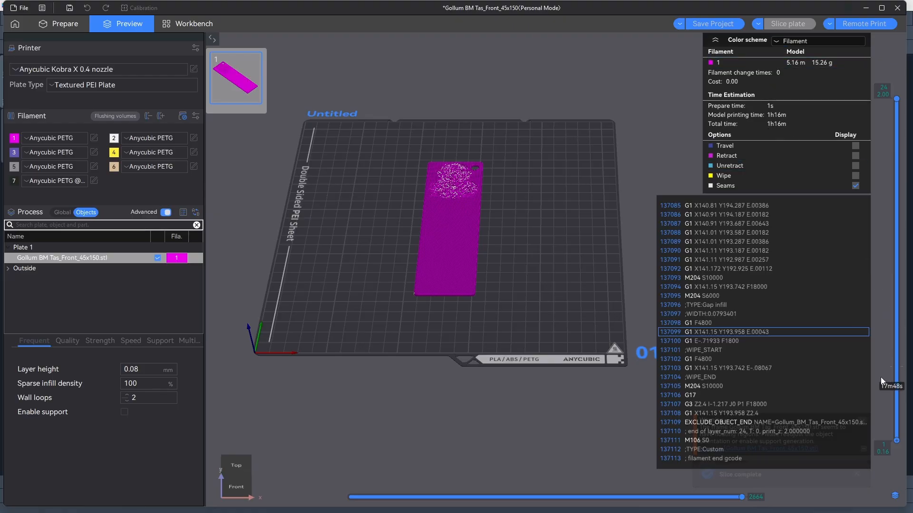
# Add filament changes to black Filament 7 at layer 1 and grey Filament 5 at layer 14
pyautogui.rightClick(893, 441)
pyautogui.moveTo(856, 477)
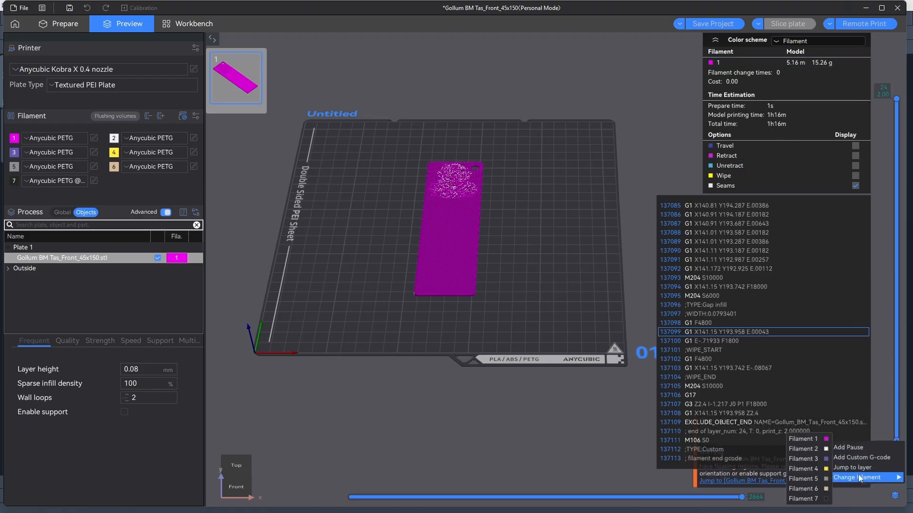
pyautogui.click(808, 492)
pyautogui.moveTo(896, 440); pyautogui.dragTo(896, 249)
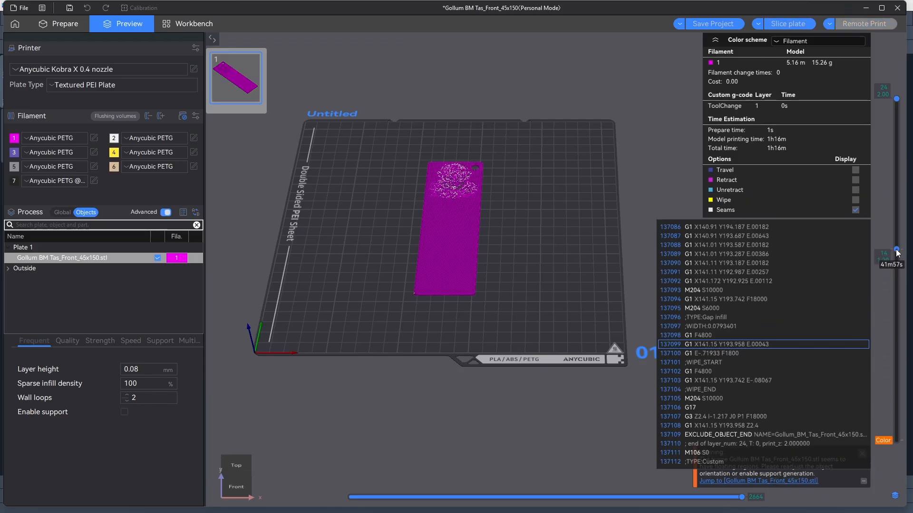
pyautogui.rightClick(896, 249)
pyautogui.moveTo(839, 284)
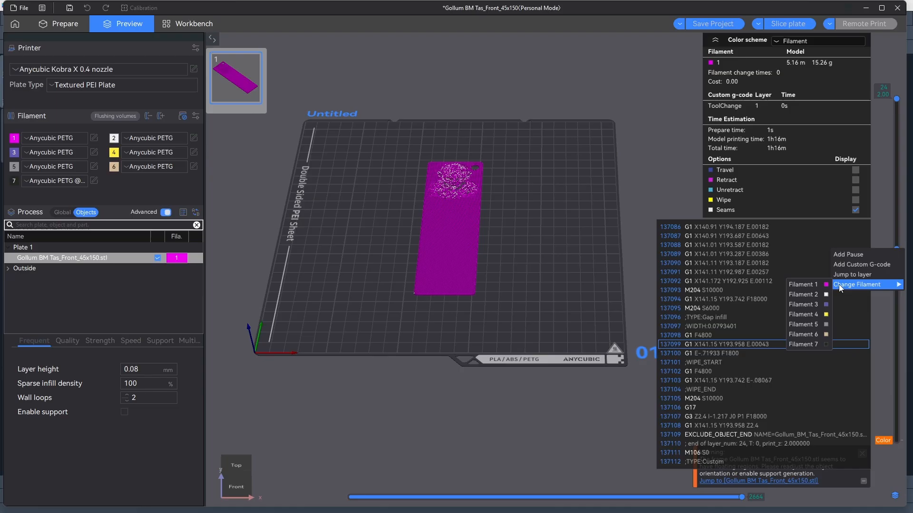
pyautogui.click(812, 326)
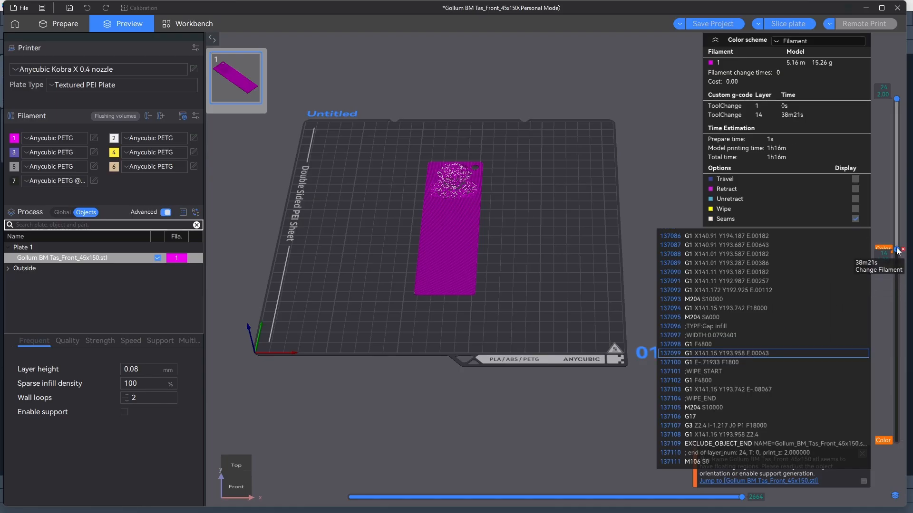
# Add a filament change to beige Filament 6 at layer 18
pyautogui.moveTo(896, 249); pyautogui.dragTo(895, 192)
pyautogui.rightClick(895, 191)
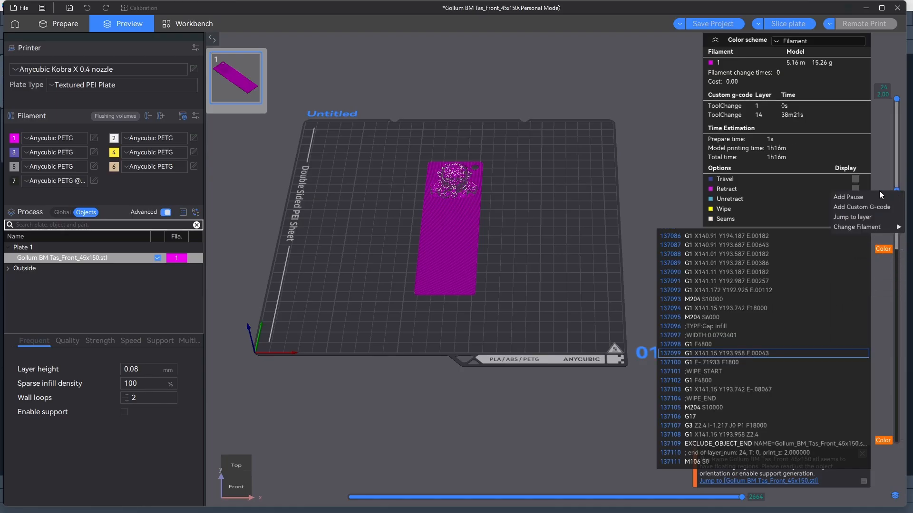
pyautogui.moveTo(860, 227)
pyautogui.click(808, 276)
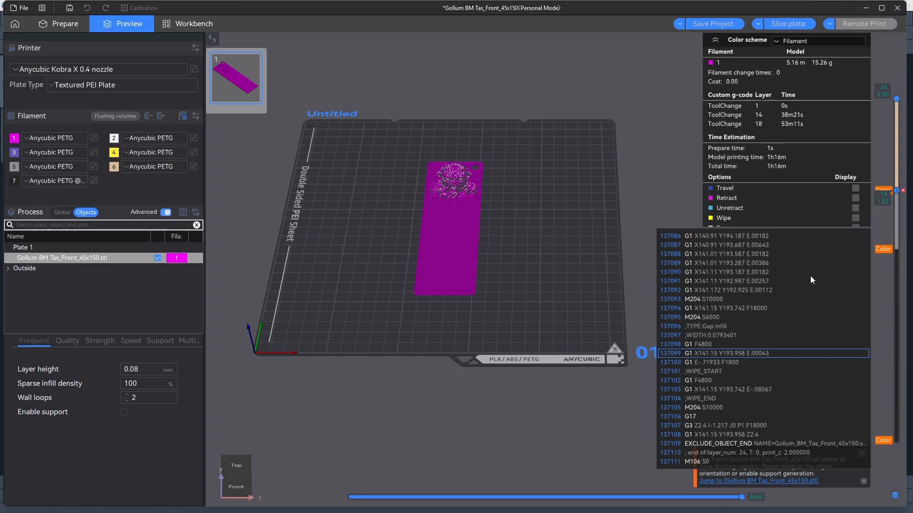
# Add a filament change to white Filament 2 at layer 20 and reslice the plate
pyautogui.moveTo(897, 194); pyautogui.dragTo(897, 161)
pyautogui.rightClick(897, 161)
pyautogui.moveTo(844, 198)
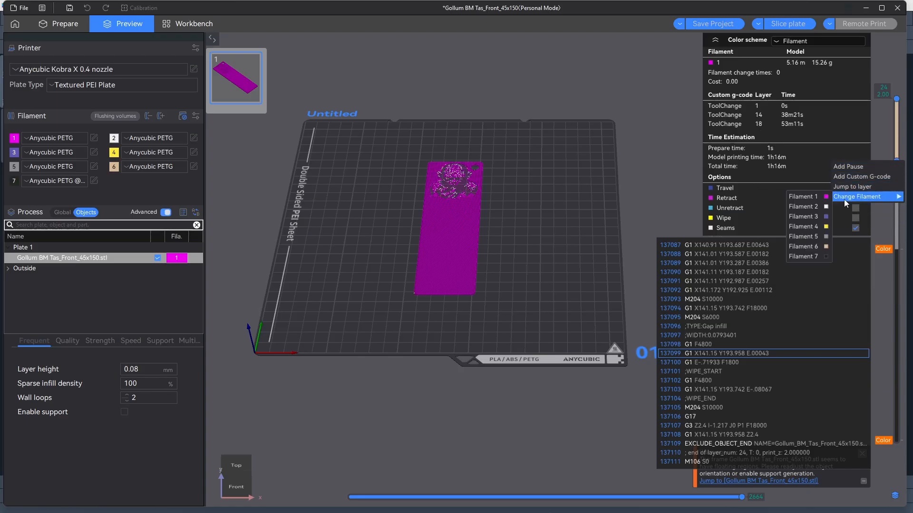
pyautogui.click(808, 205)
pyautogui.moveTo(898, 159); pyautogui.dragTo(887, 453)
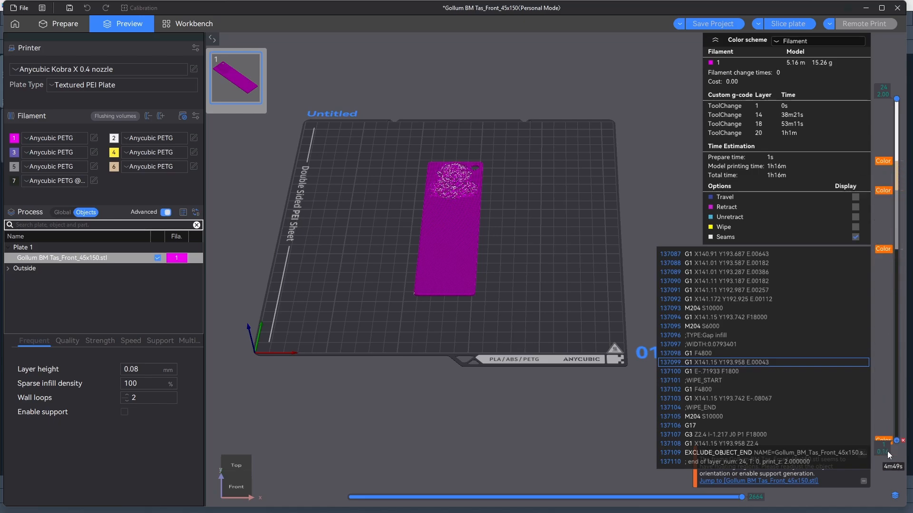
pyautogui.click(788, 23)
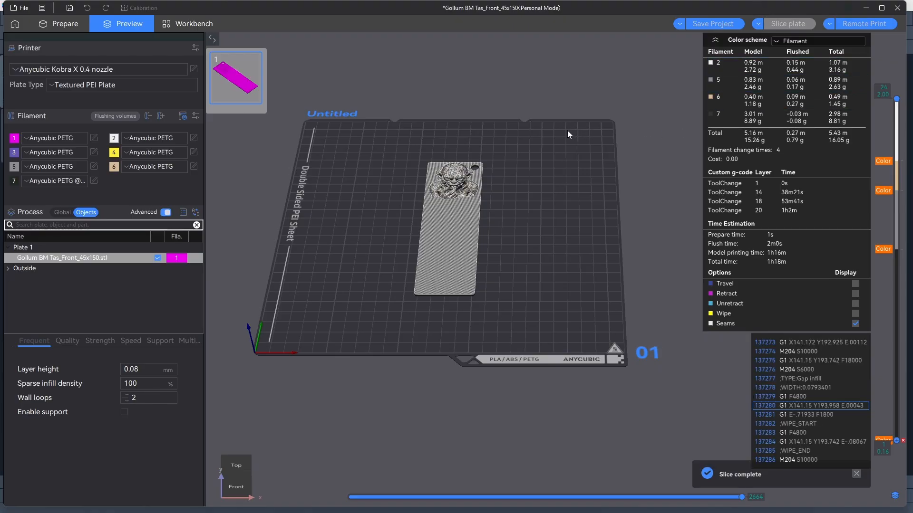
# Add a height range modifier to the Gollum bookmark covering 0 to 0.84 mm
pyautogui.click(81, 27)
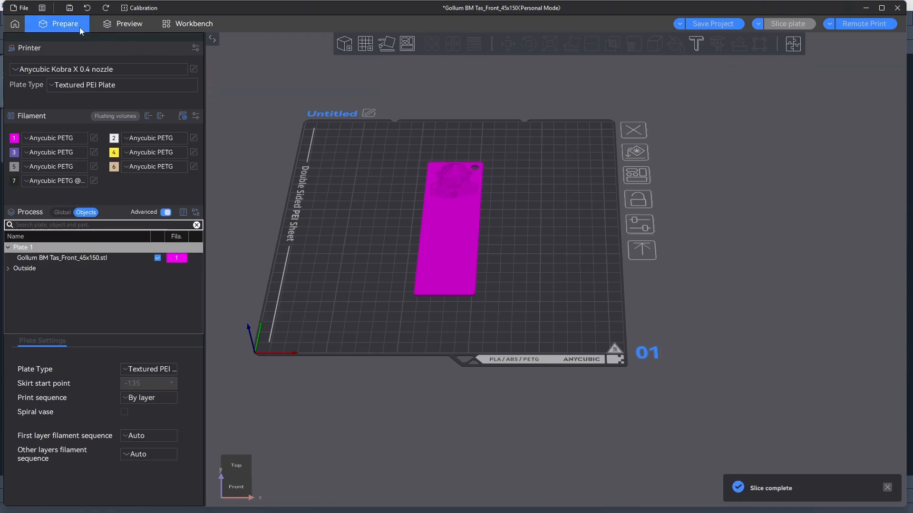
pyautogui.rightClick(81, 258)
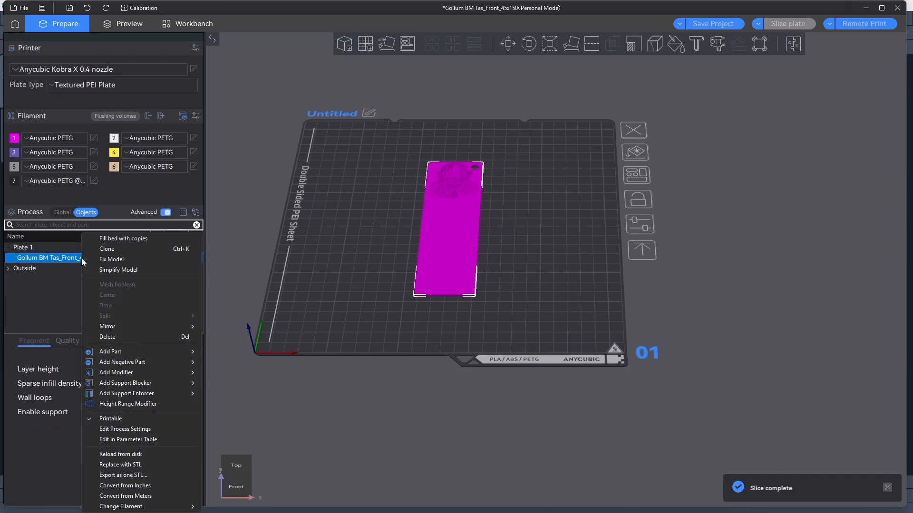
pyautogui.click(129, 404)
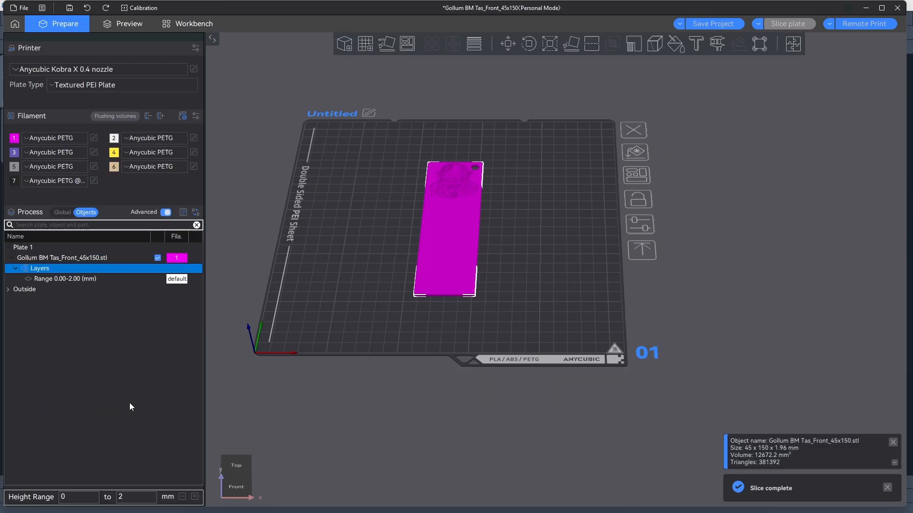
pyautogui.click(94, 279)
pyautogui.click(139, 325)
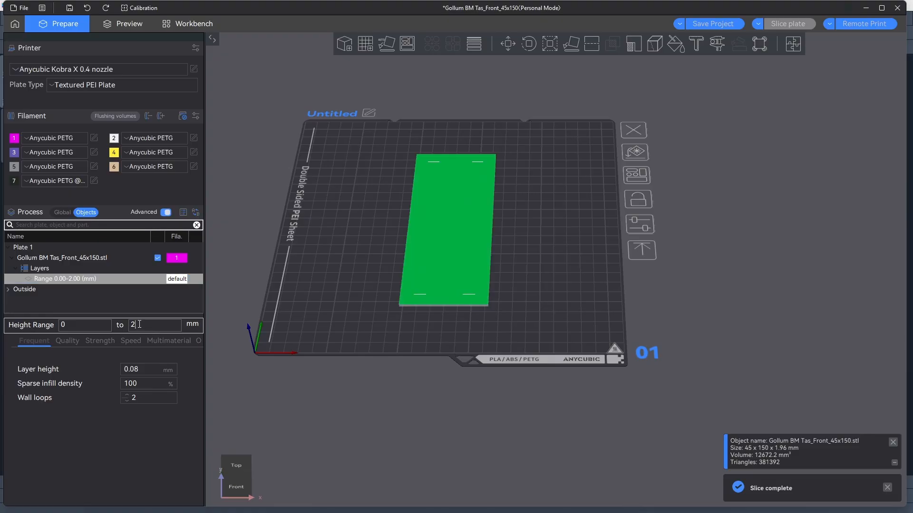
pyautogui.press('BackSpace')
pyautogui.press('Return')
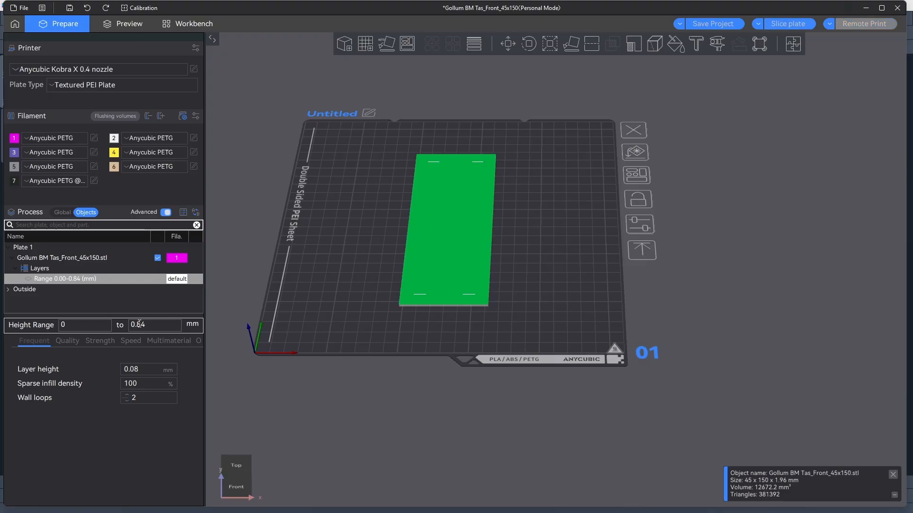
# Set the layer height of the 0–0.84 mm range to 0.24 mm and reslice the plate
pyautogui.click(147, 368)
pyautogui.doubleClick(141, 370)
pyautogui.click(153, 371)
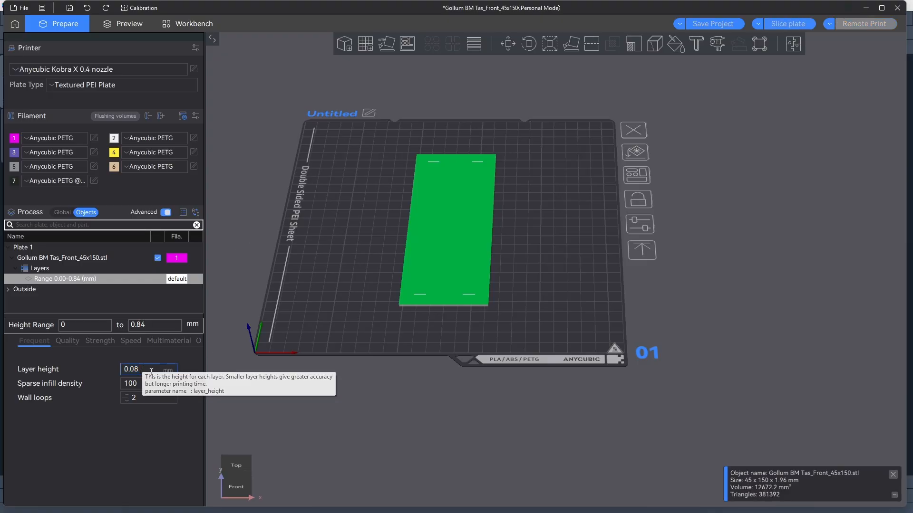
pyautogui.press('BackSpace')
pyautogui.press('BackSpace')
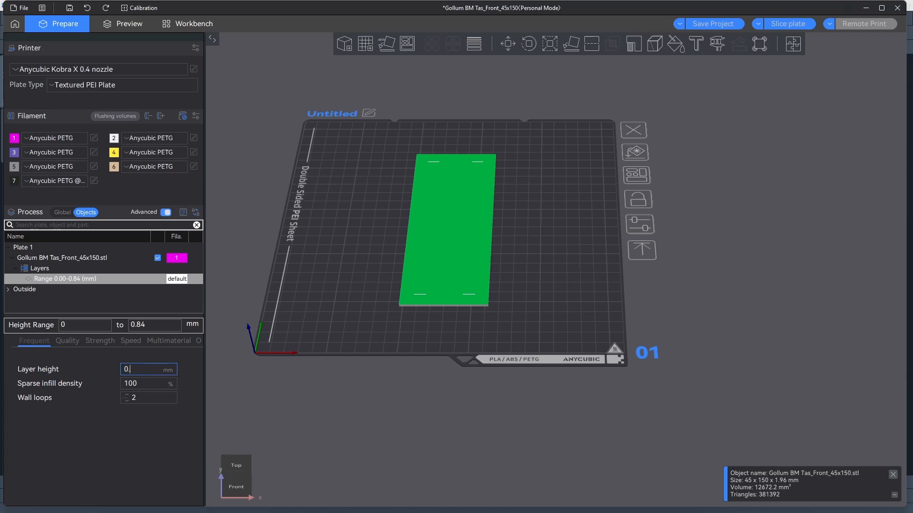
pyautogui.write('24')
pyautogui.press('Return')
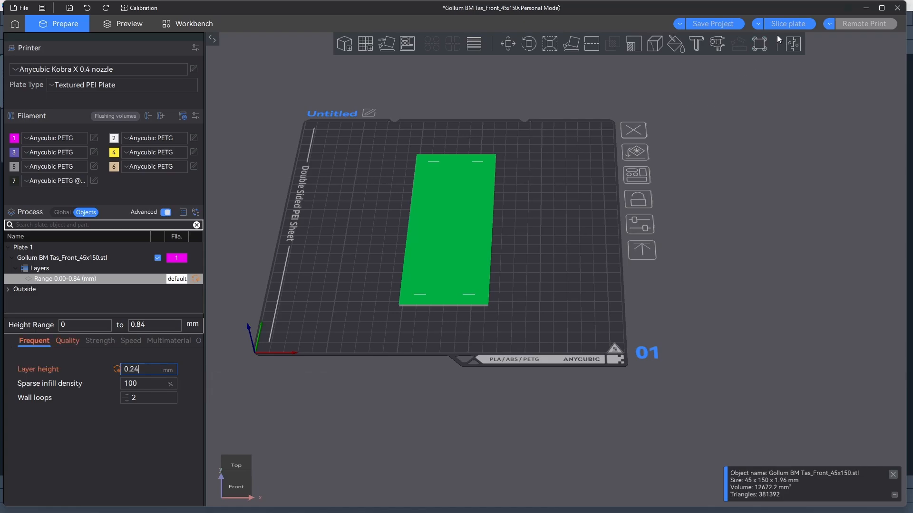
pyautogui.click(787, 23)
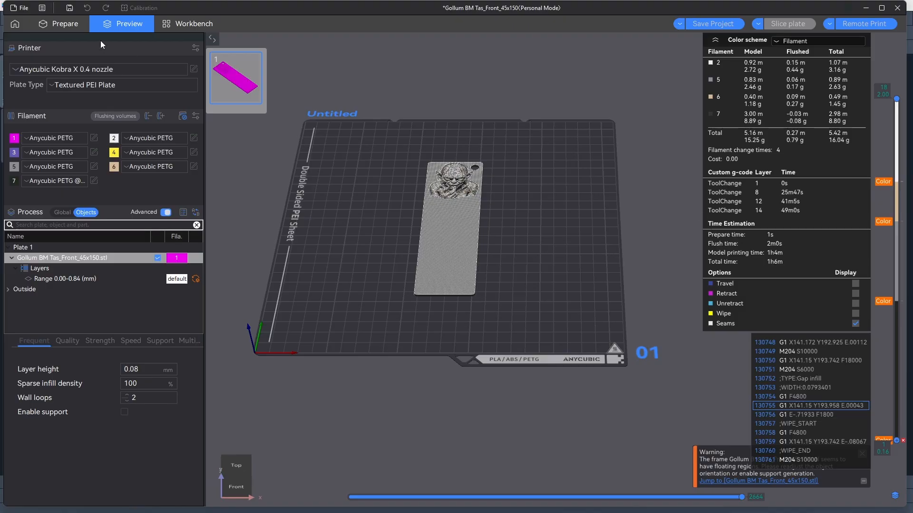
# Return to plate preparation and fill the bed with copies of the Gollum bookmark
pyautogui.click(72, 29)
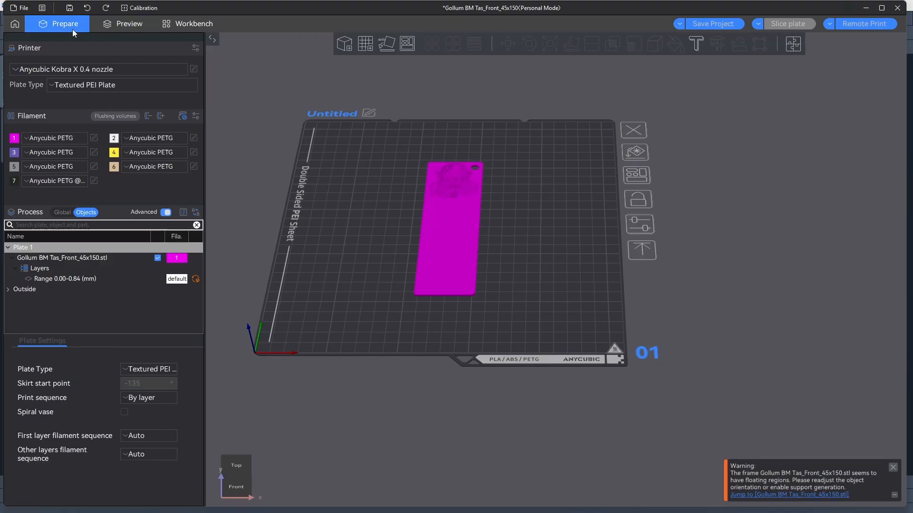
pyautogui.click(455, 237)
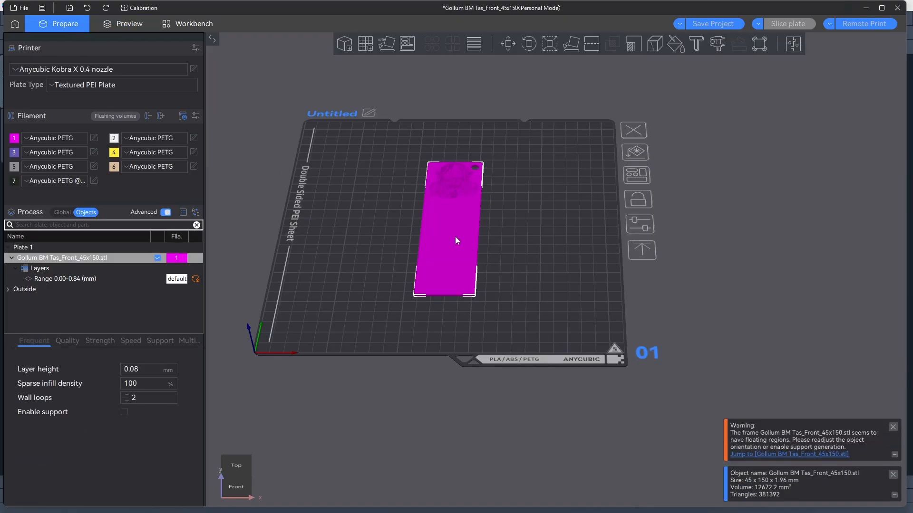
pyautogui.rightClick(455, 235)
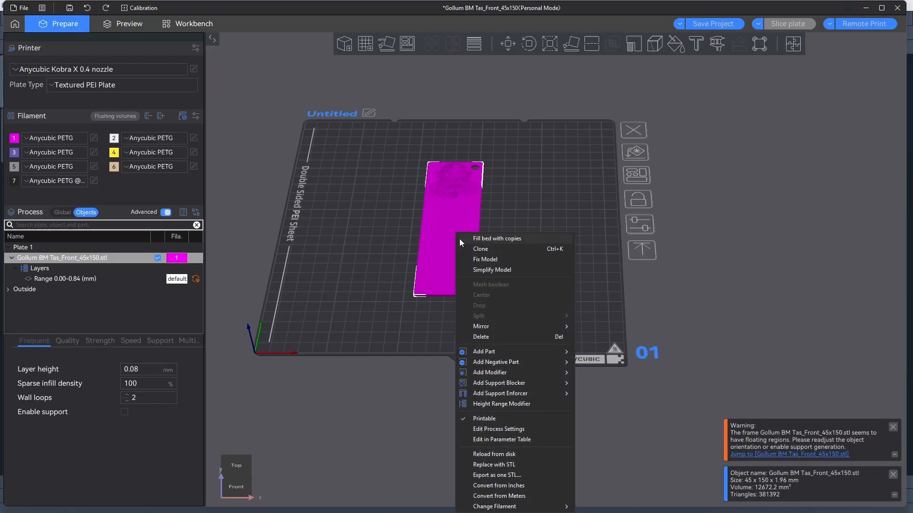
pyautogui.click(486, 238)
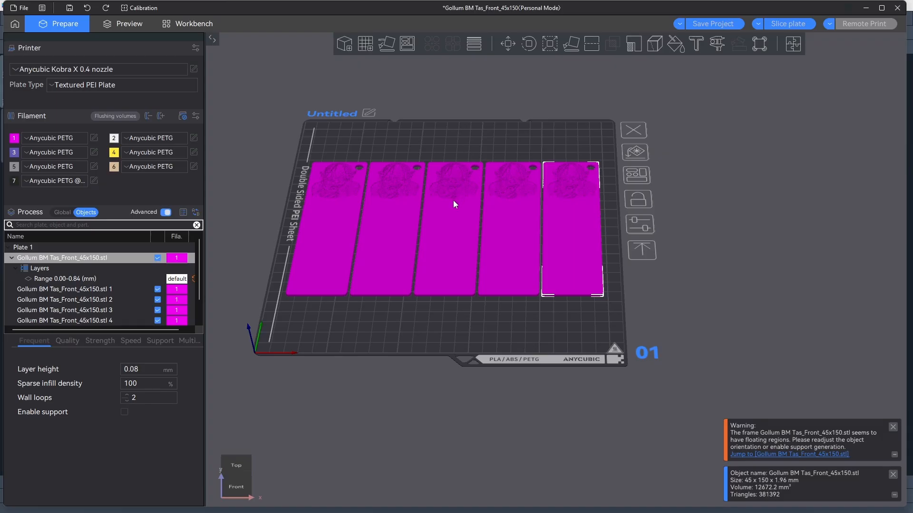
# Make two clones of the end bookmark and move them apart near the front edge of the plate
pyautogui.rightClick(570, 219)
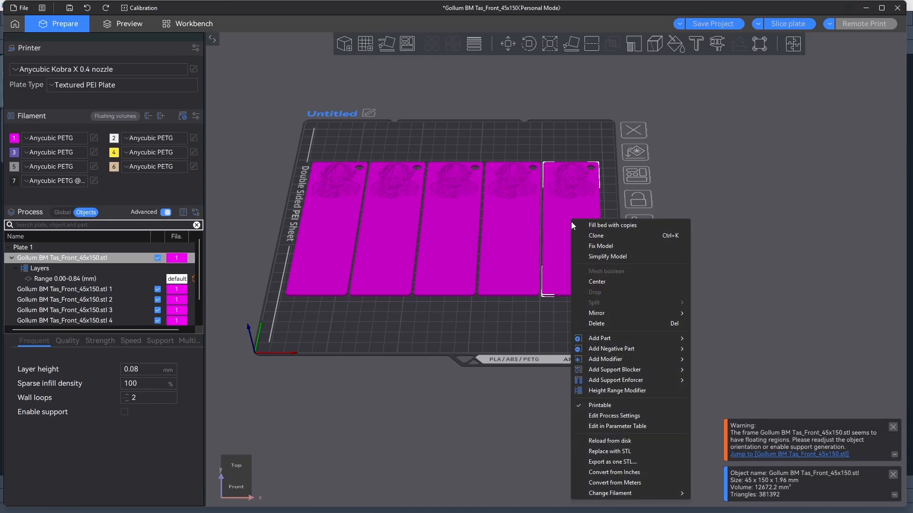
pyautogui.click(592, 235)
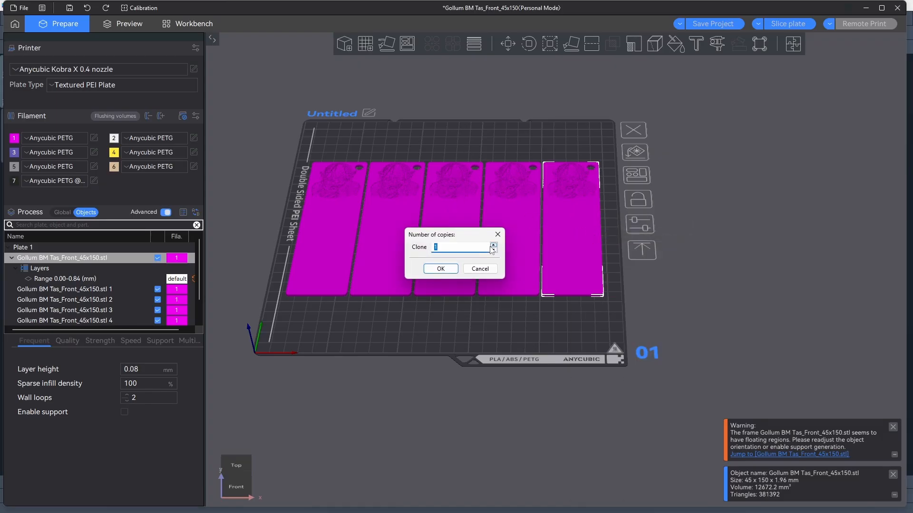
pyautogui.click(441, 269)
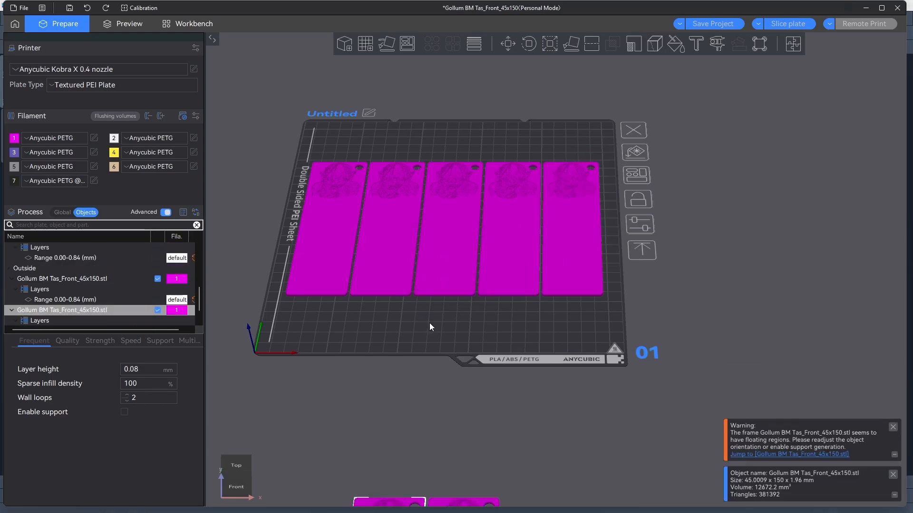
pyautogui.moveTo(429, 324); pyautogui.dragTo(430, 285, button='middle')
pyautogui.moveTo(381, 474); pyautogui.dragTo(328, 308)
pyautogui.moveTo(455, 481); pyautogui.dragTo(538, 295)
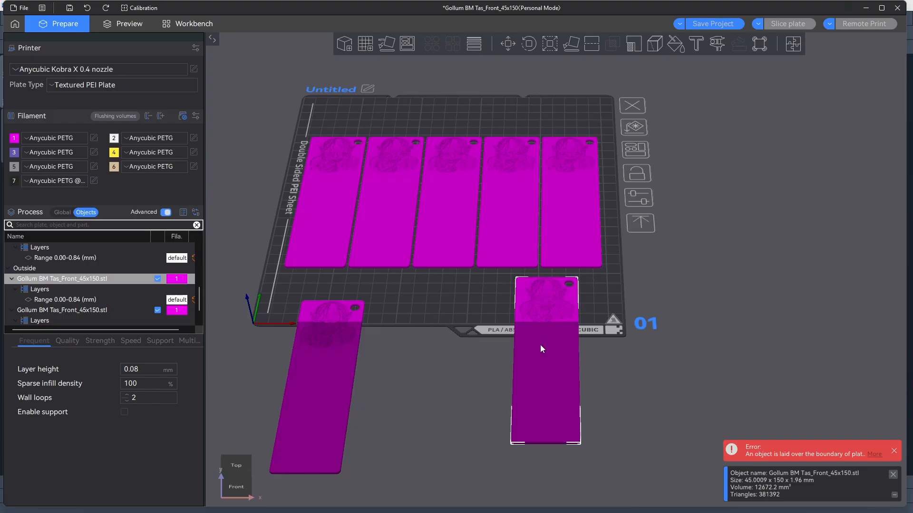
# Rotate one clone 90° about the Z axis and place it crosswise behind the row of bookmarks
pyautogui.click(529, 44)
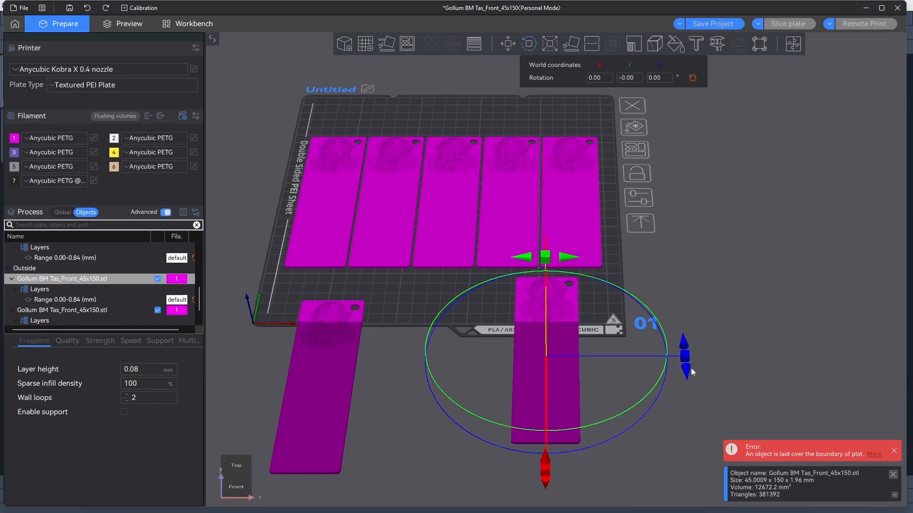
pyautogui.moveTo(546, 423); pyautogui.dragTo(527, 418)
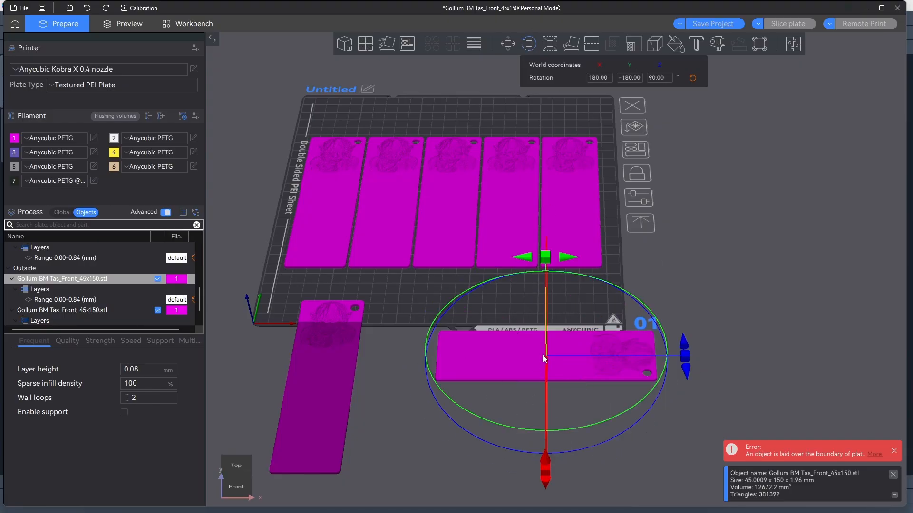
pyautogui.moveTo(543, 355); pyautogui.dragTo(453, 117)
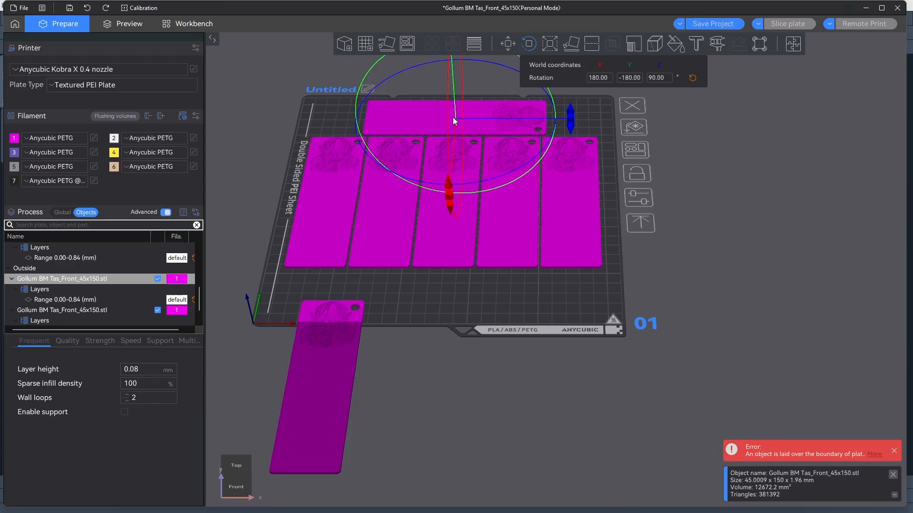
# Rotate the other clone 90° about the Z axis and place it crosswise in front of the row
pyautogui.click(317, 408)
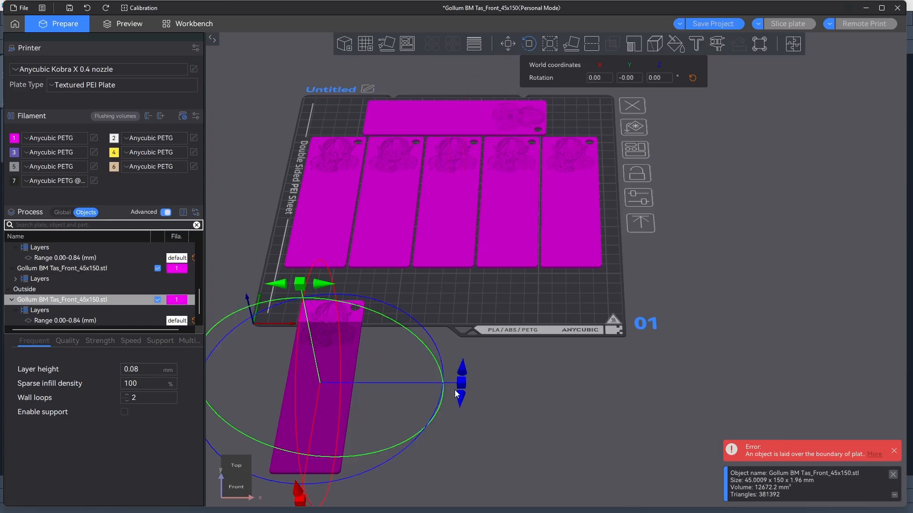
pyautogui.moveTo(456, 393); pyautogui.dragTo(314, 461)
pyautogui.moveTo(384, 334); pyautogui.dragTo(456, 292)
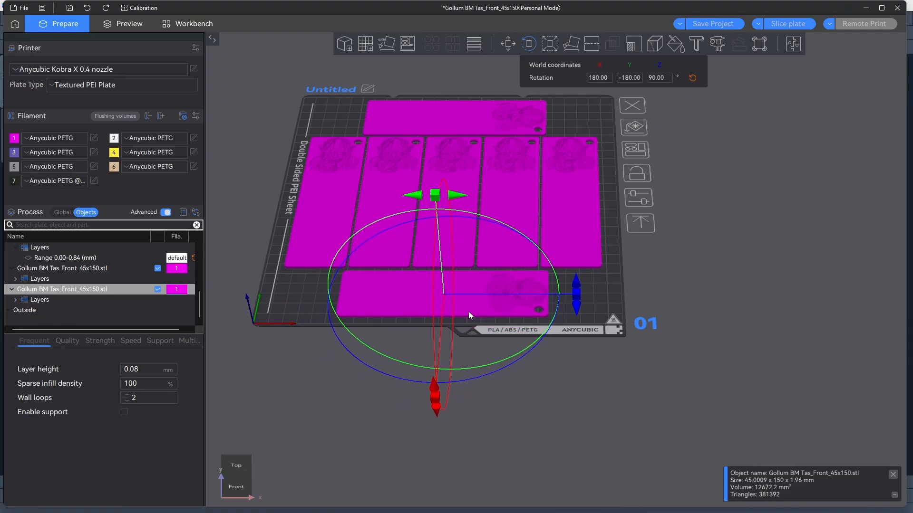
pyautogui.click(529, 43)
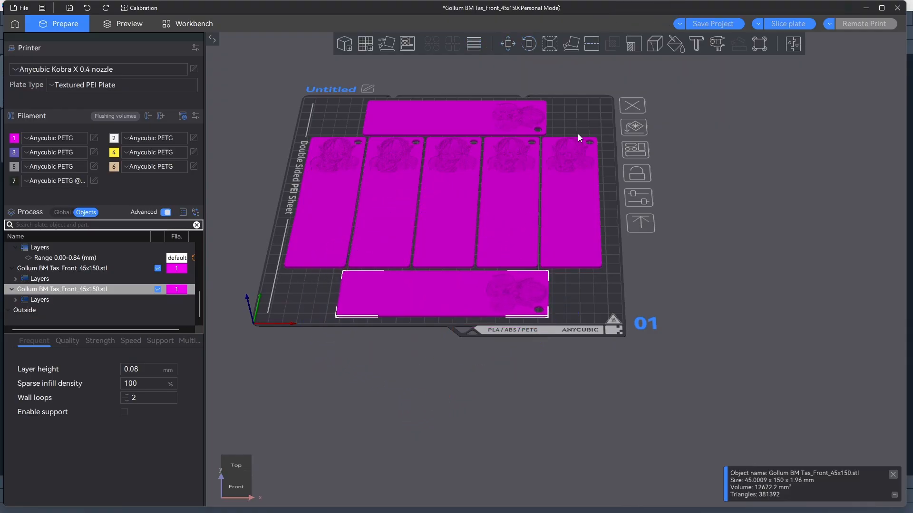
# Fine-tune the positions of the two crosswise bookmarks from the top view and slice the full plate
pyautogui.moveTo(561, 118); pyautogui.dragTo(611, 259, button='right')
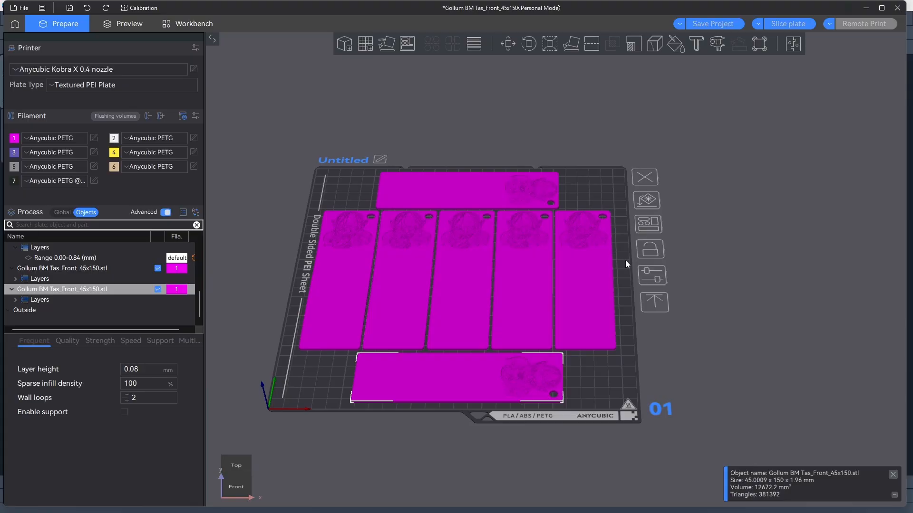
pyautogui.press('1')
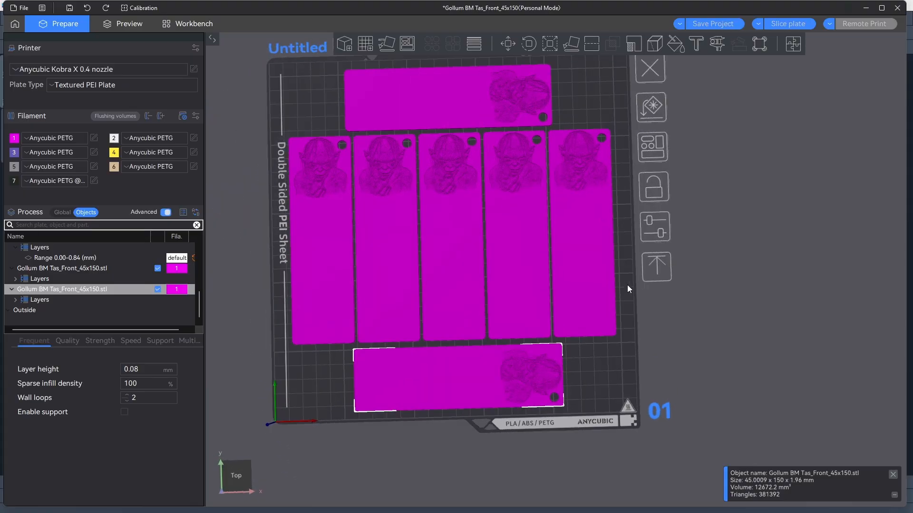
pyautogui.moveTo(460, 382); pyautogui.dragTo(463, 377)
pyautogui.click(471, 91)
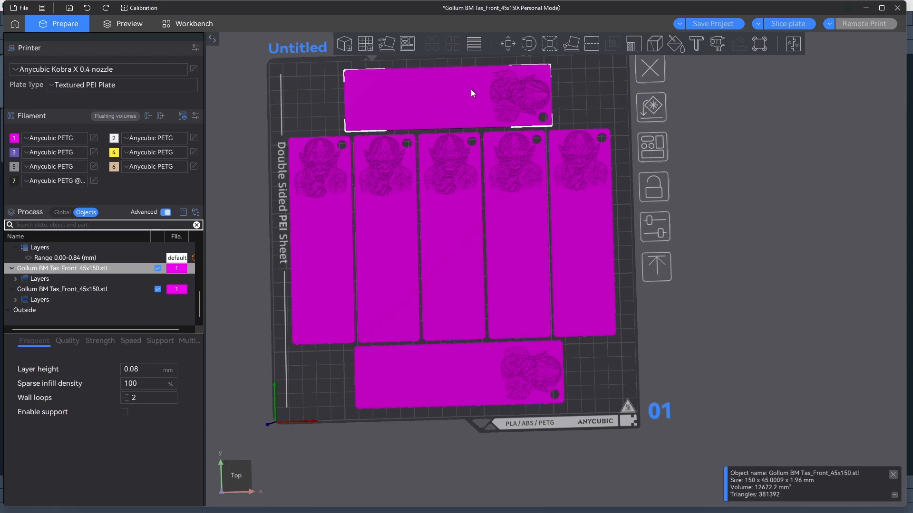
pyautogui.moveTo(470, 89); pyautogui.dragTo(473, 90)
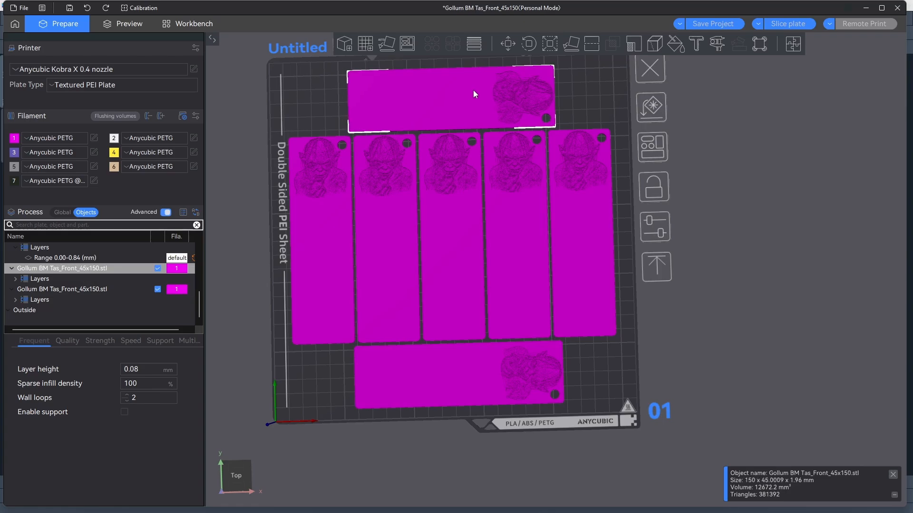
pyautogui.click(788, 22)
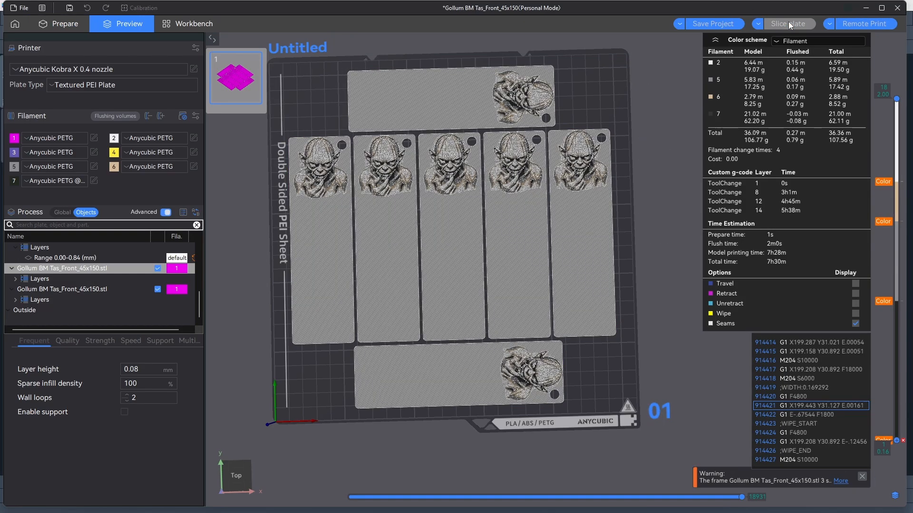